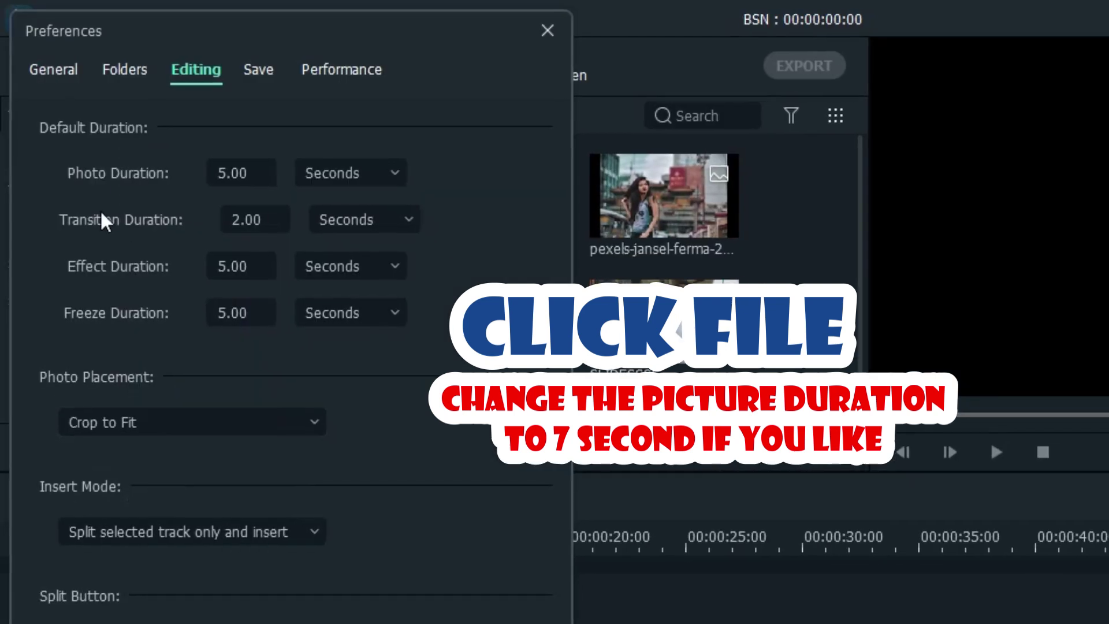
- Set the default photo duration to 7 seconds in the editing preferences
click(208, 159)
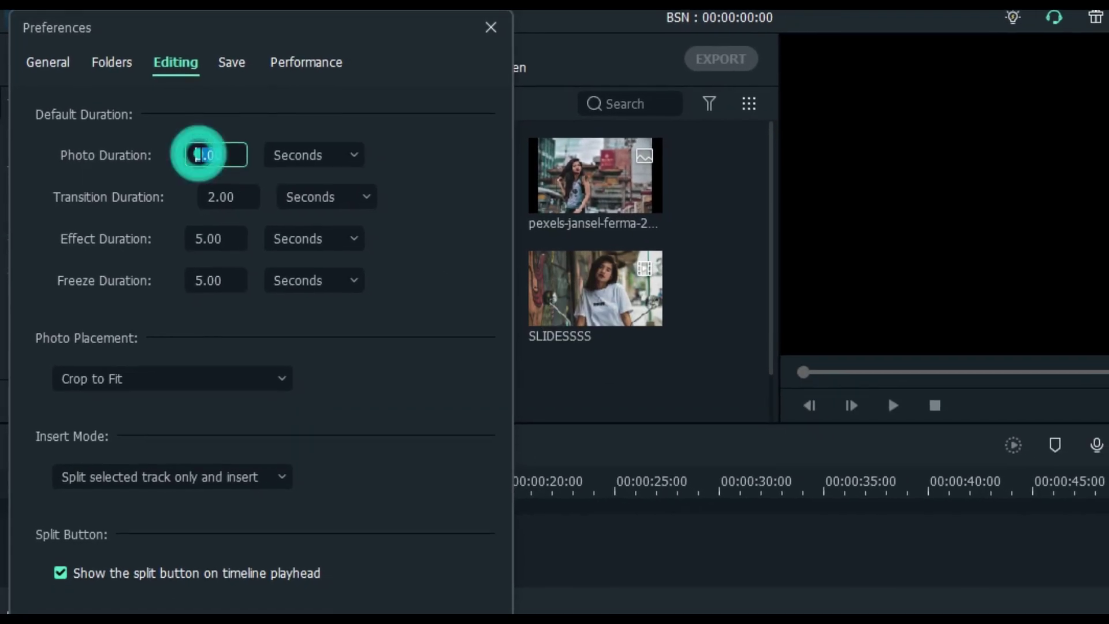
text(7)
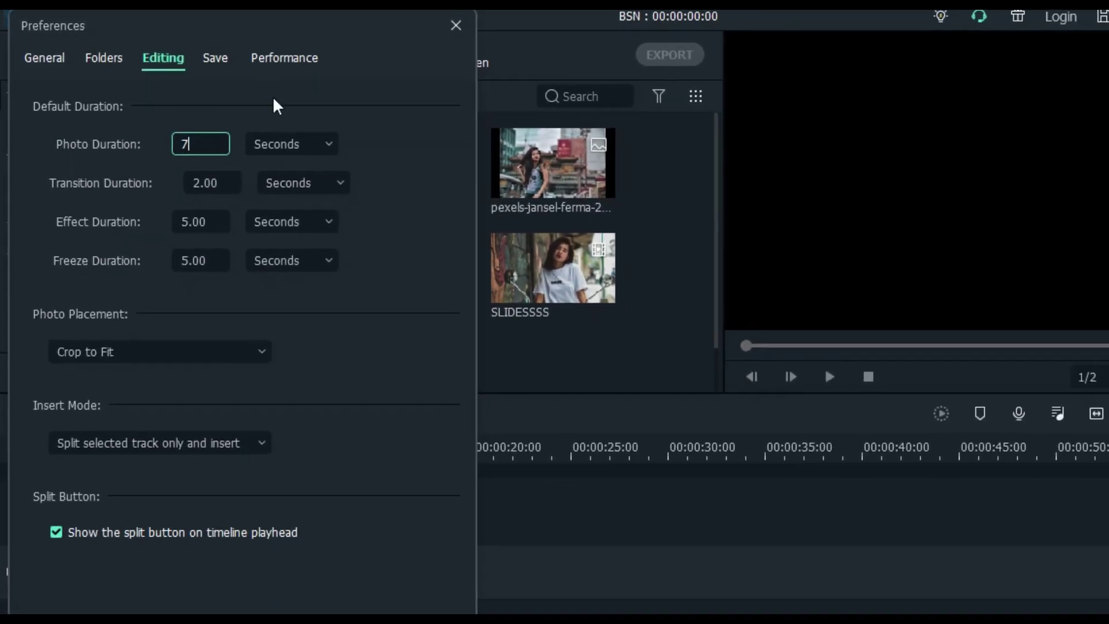
click(236, 172)
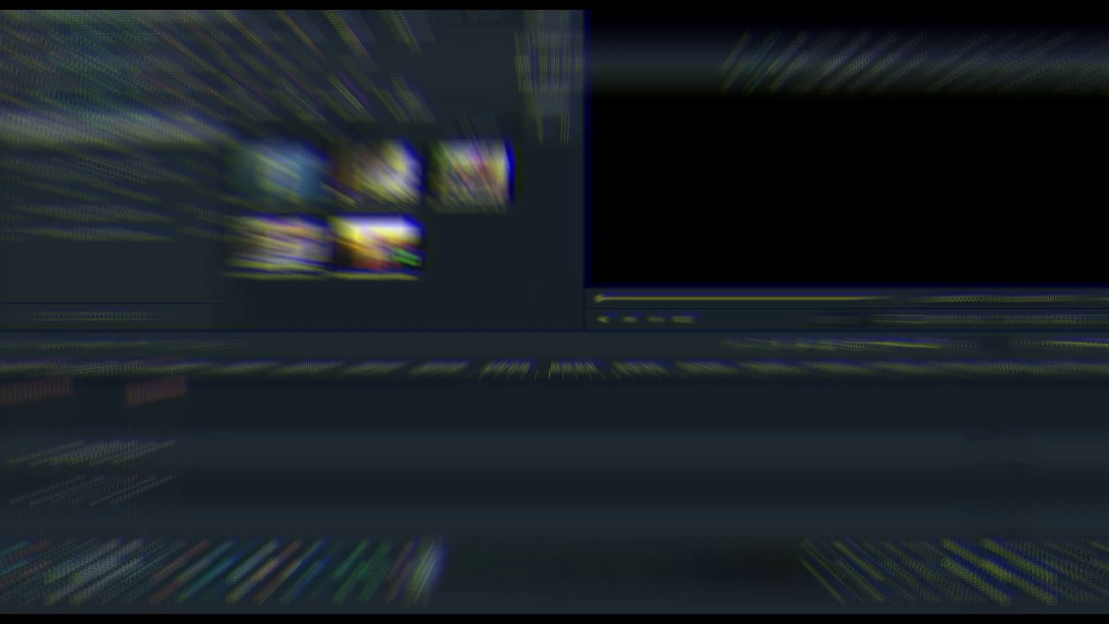
- Place the five project photos one after another on the first video track and preview the sequence
drag(345, 137, 134, 480)
drag(222, 214, 242, 479)
drag(451, 148, 315, 479)
drag(346, 224, 428, 479)
drag(229, 136, 543, 457)
click(689, 315)
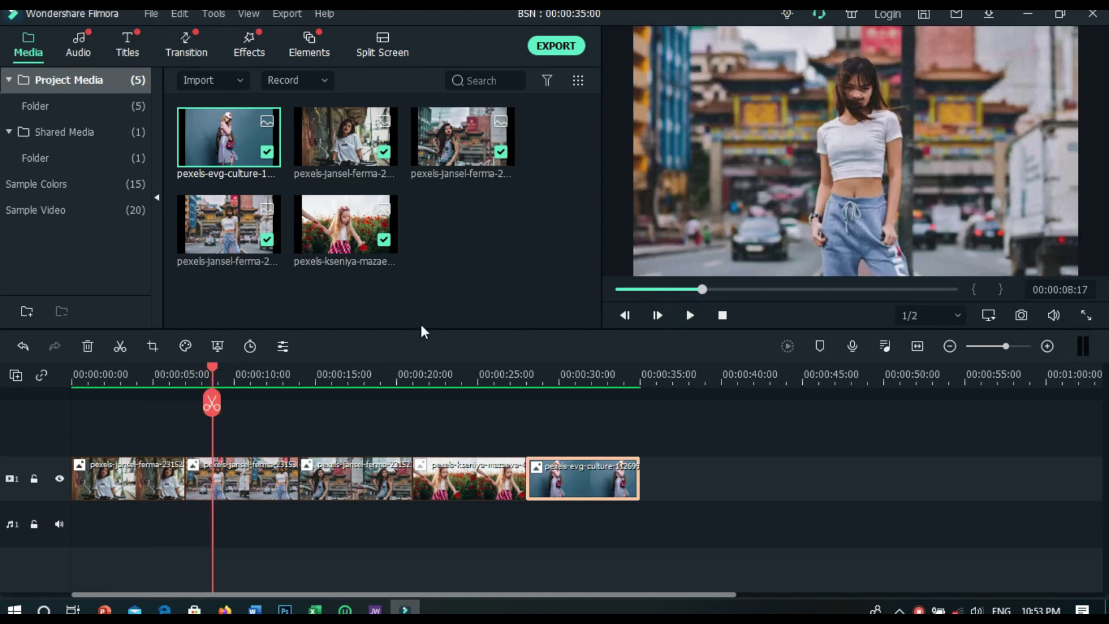
- Add the Default Title on a track above the first photo, starting at the beginning of the timeline
click(618, 289)
click(166, 475)
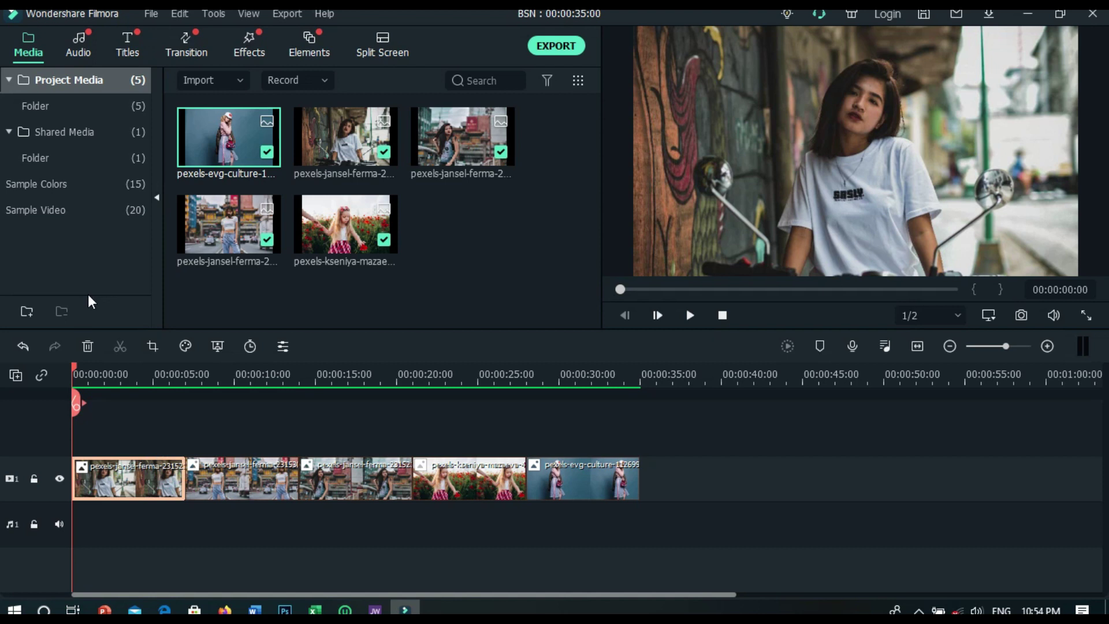
click(129, 51)
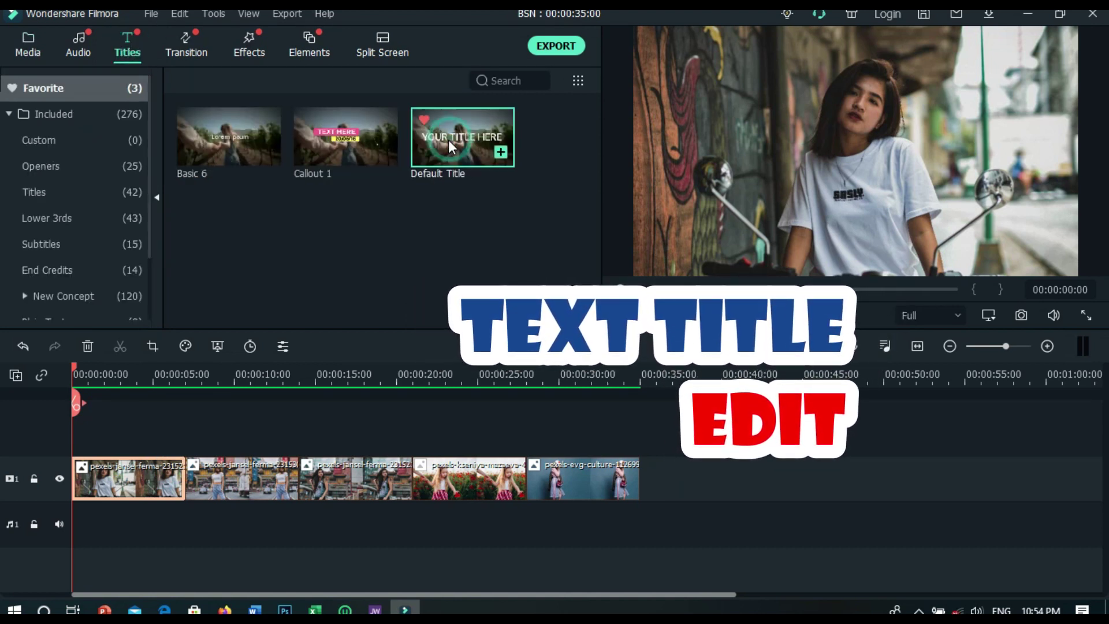
click(451, 145)
drag(276, 351, 117, 460)
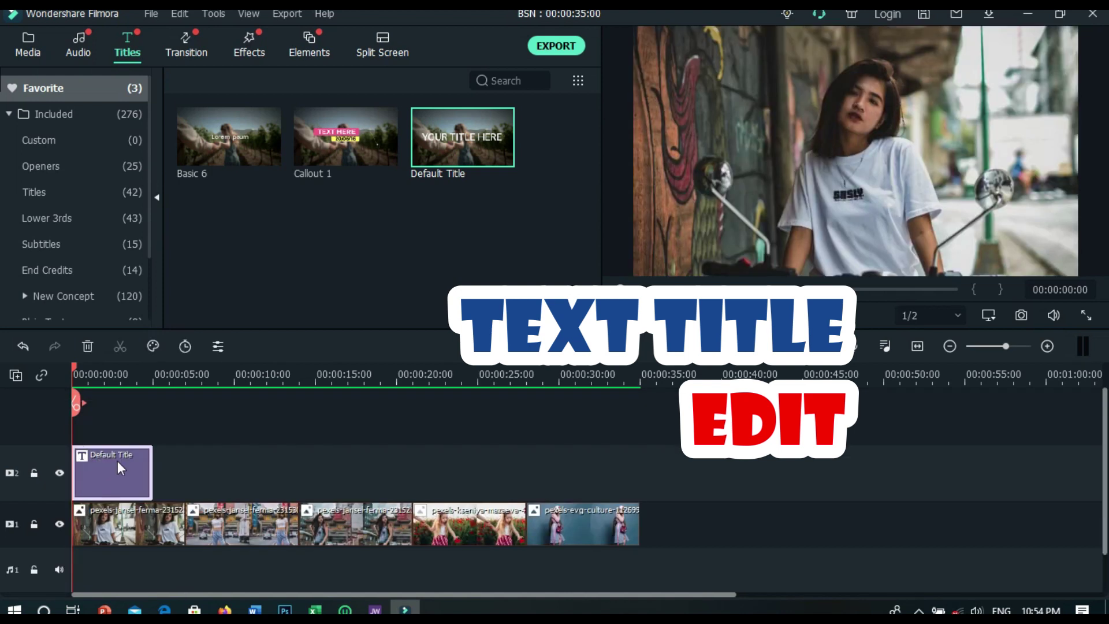
click(15, 375)
mouse_move(92, 499)
click(226, 504)
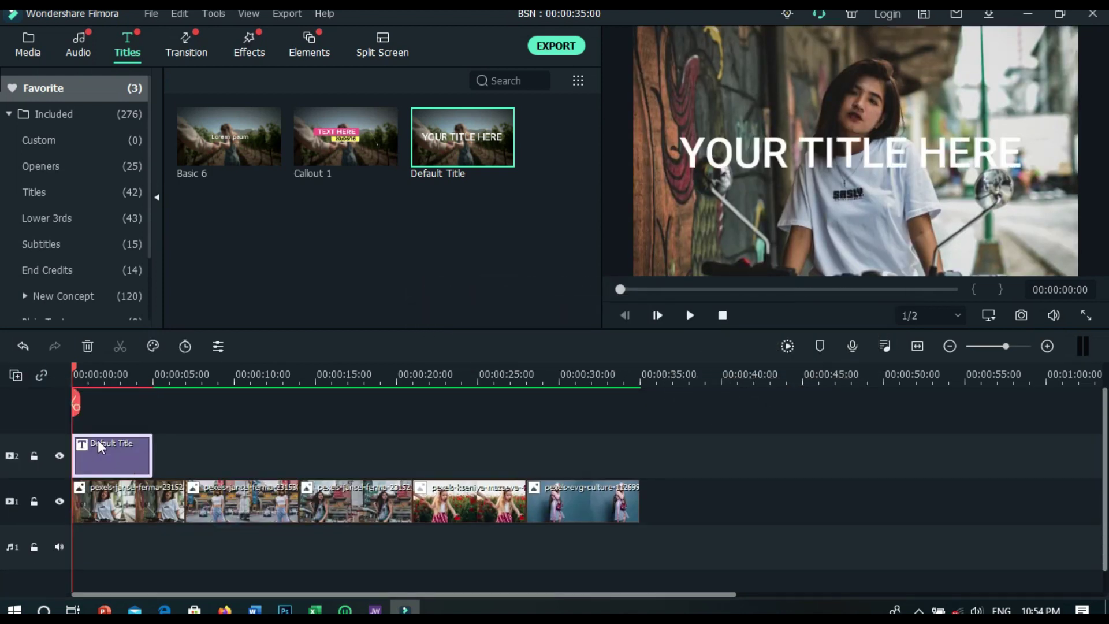
- Open the title in the advanced text editor and delete its default text box
double_click(119, 455)
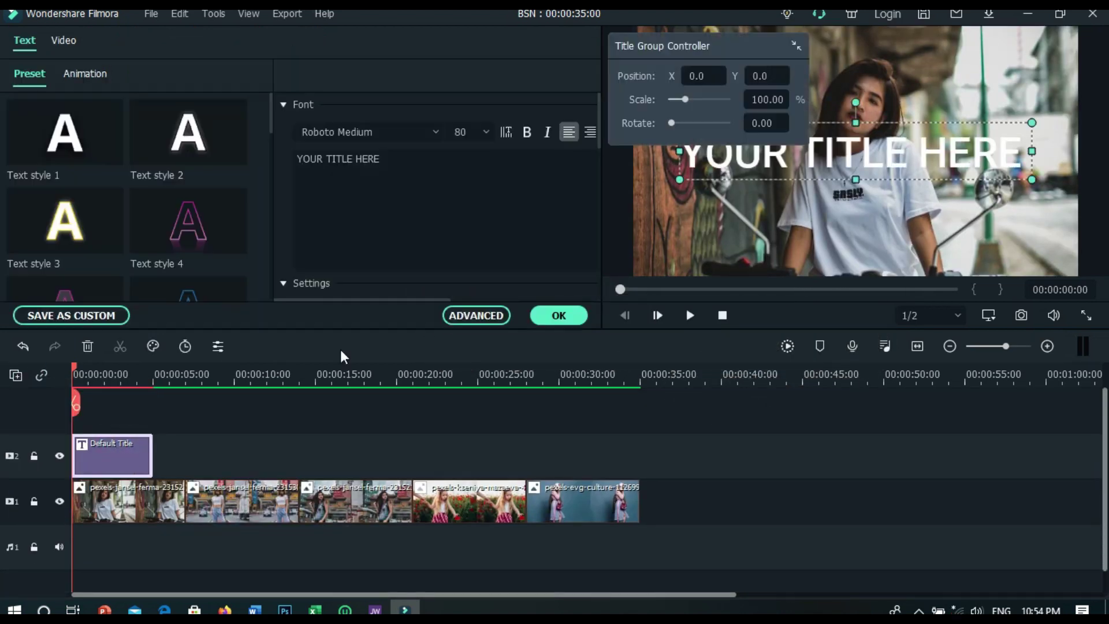
click(470, 316)
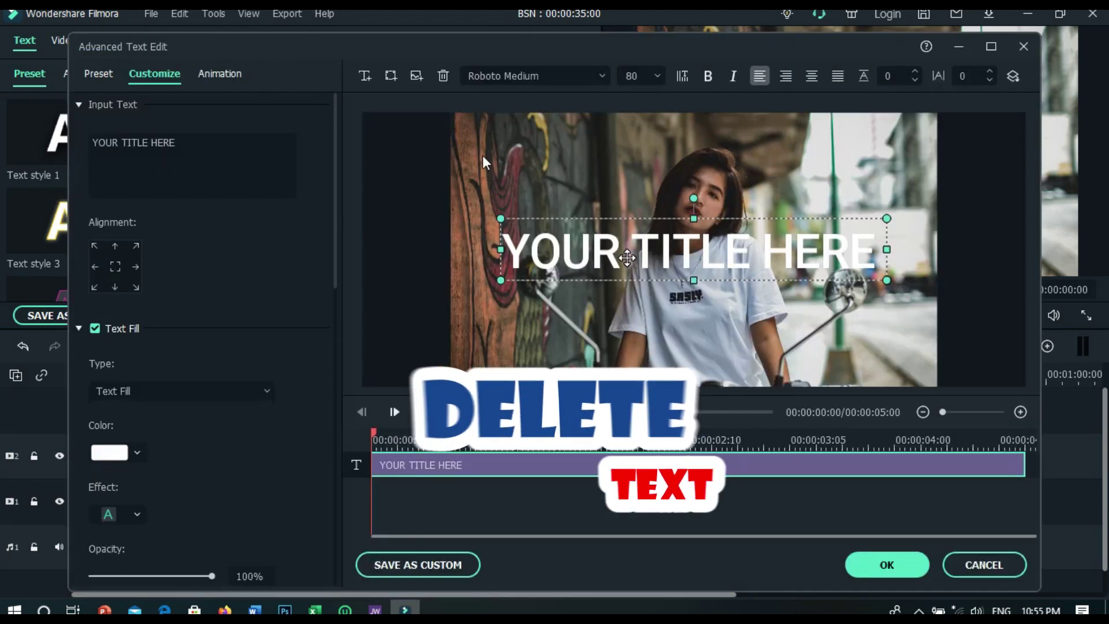
click(443, 76)
- Add a square shape, clear its placeholder text and set its shape fill to bright green
click(392, 78)
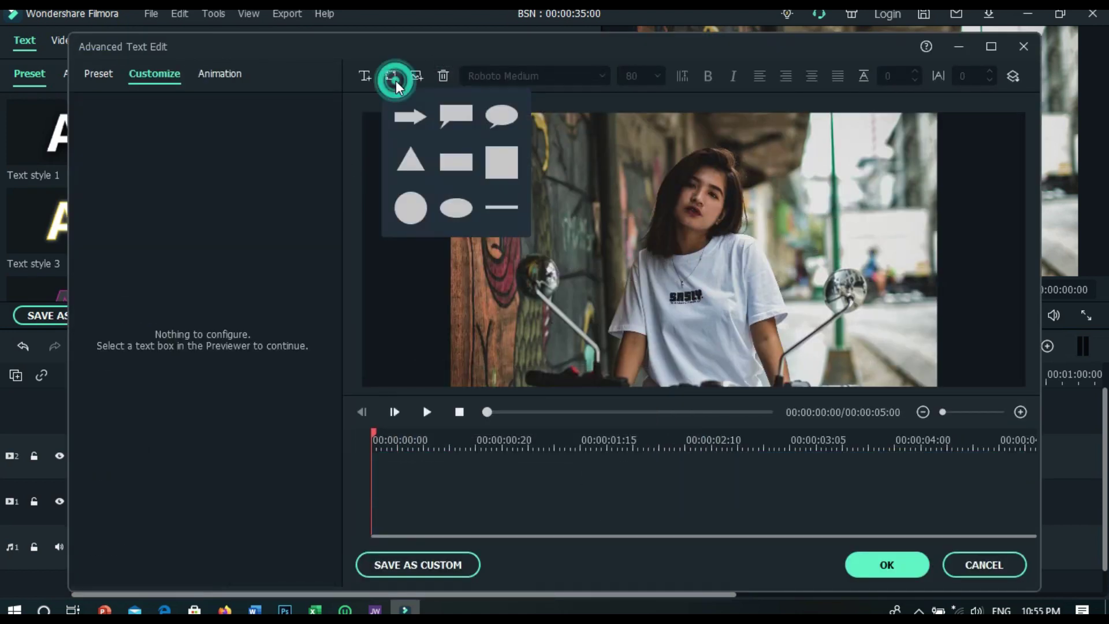
click(502, 168)
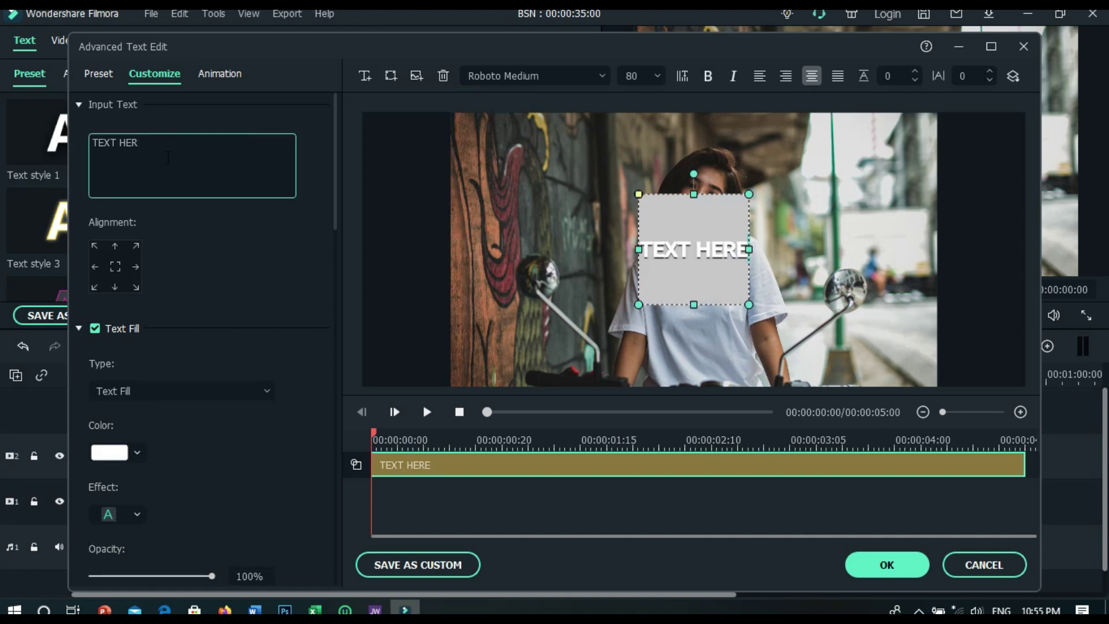
drag(334, 168, 338, 479)
click(134, 354)
click(135, 464)
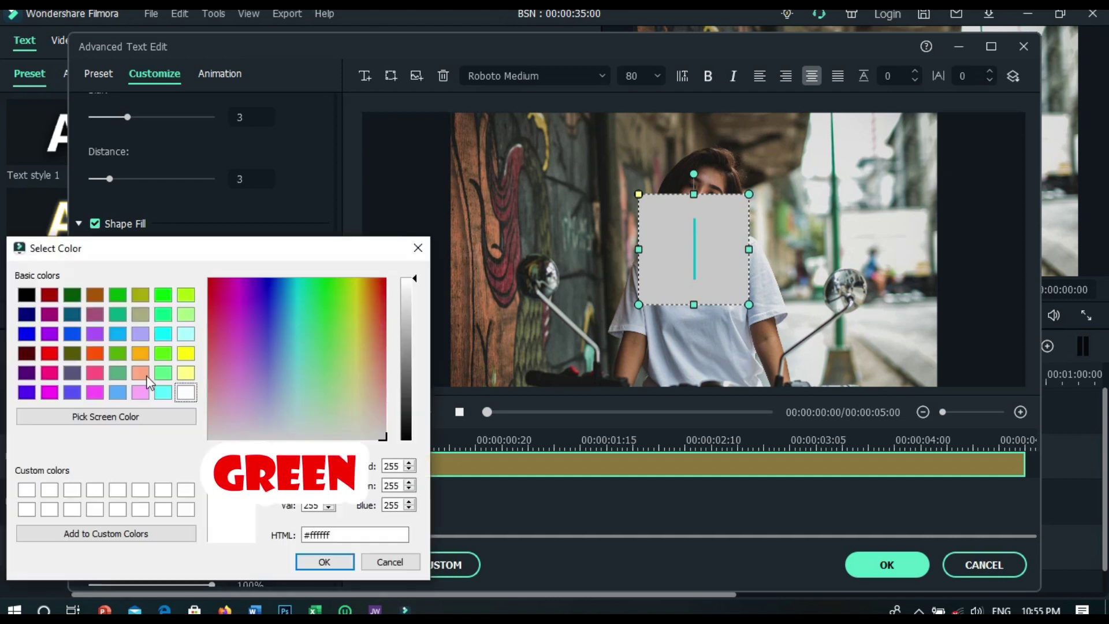
click(323, 562)
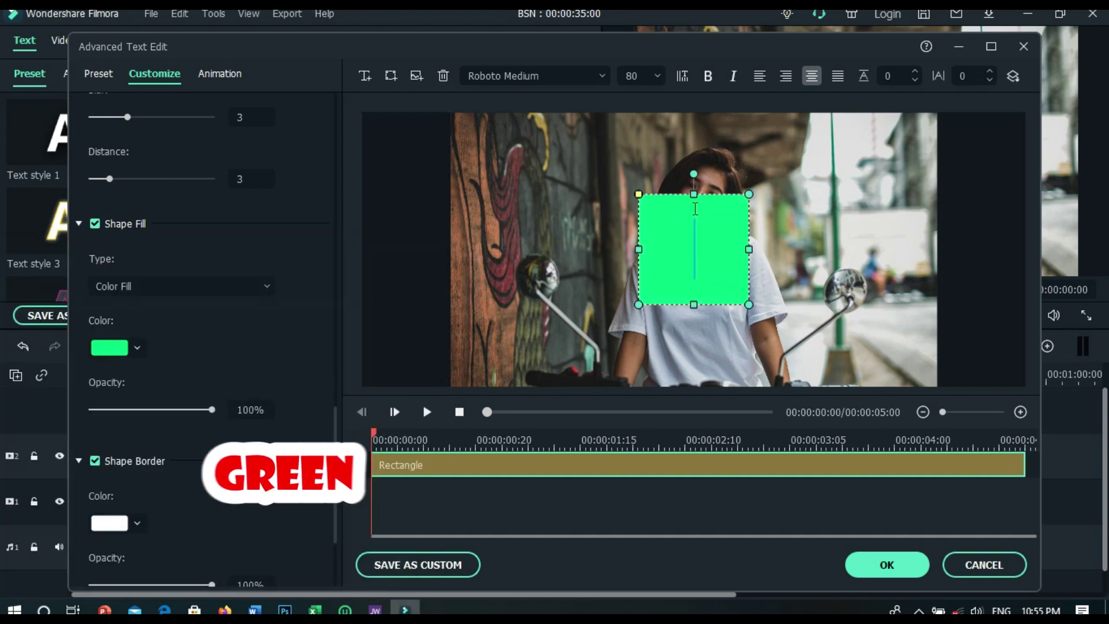
- Reshape the green square into a slanted wide stripe crossing the full frame height near the centre
drag(694, 337, 694, 363)
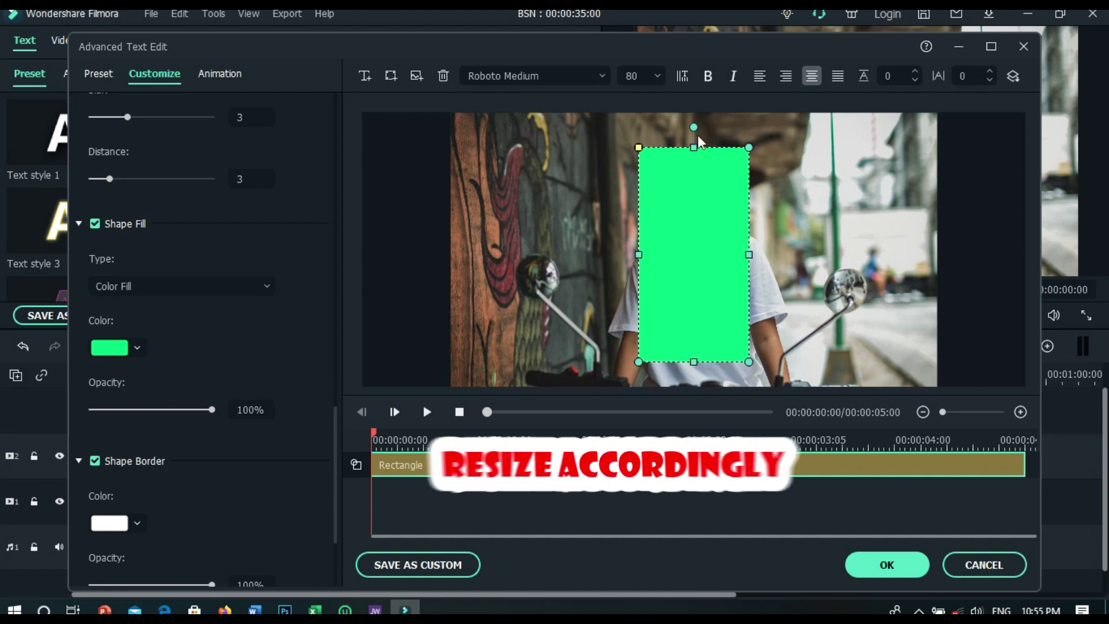
drag(694, 127, 724, 130)
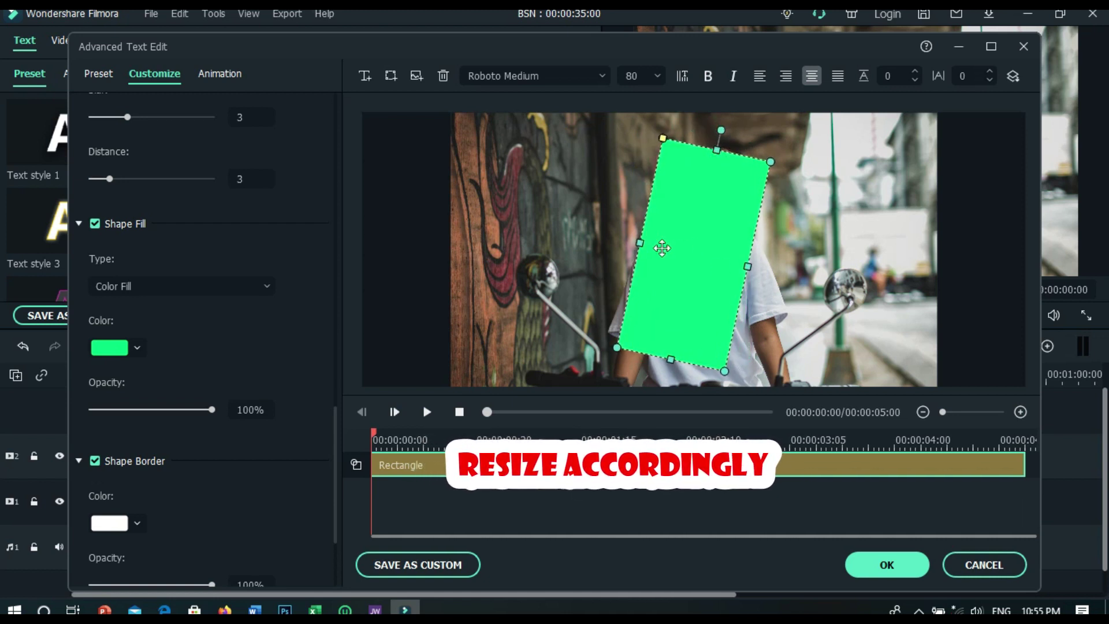
drag(663, 246, 690, 254)
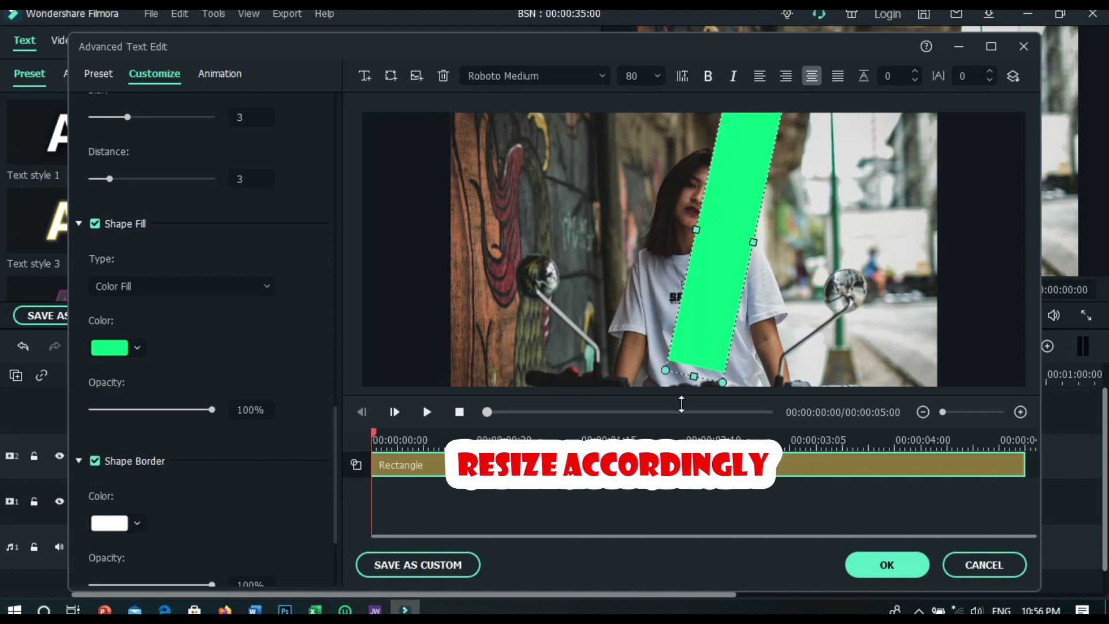
drag(681, 404, 677, 428)
drag(738, 215, 702, 223)
- Add a second green square shape and clear its placeholder text
click(394, 82)
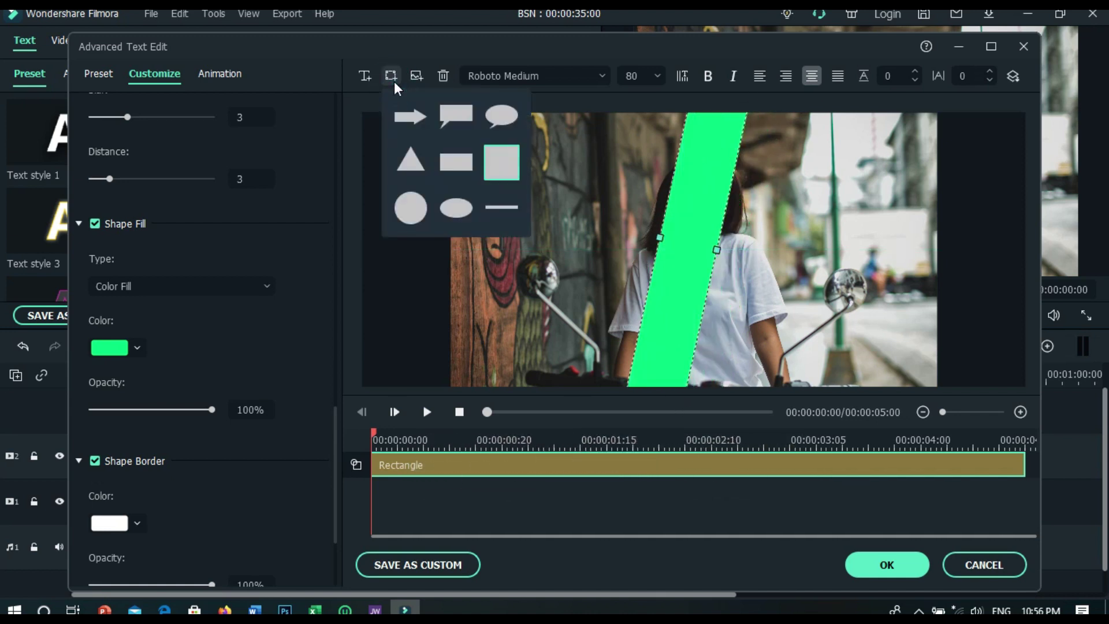
click(365, 75)
drag(336, 439, 295, 125)
click(289, 139)
key(ctrl+a)
key(BackSpace)
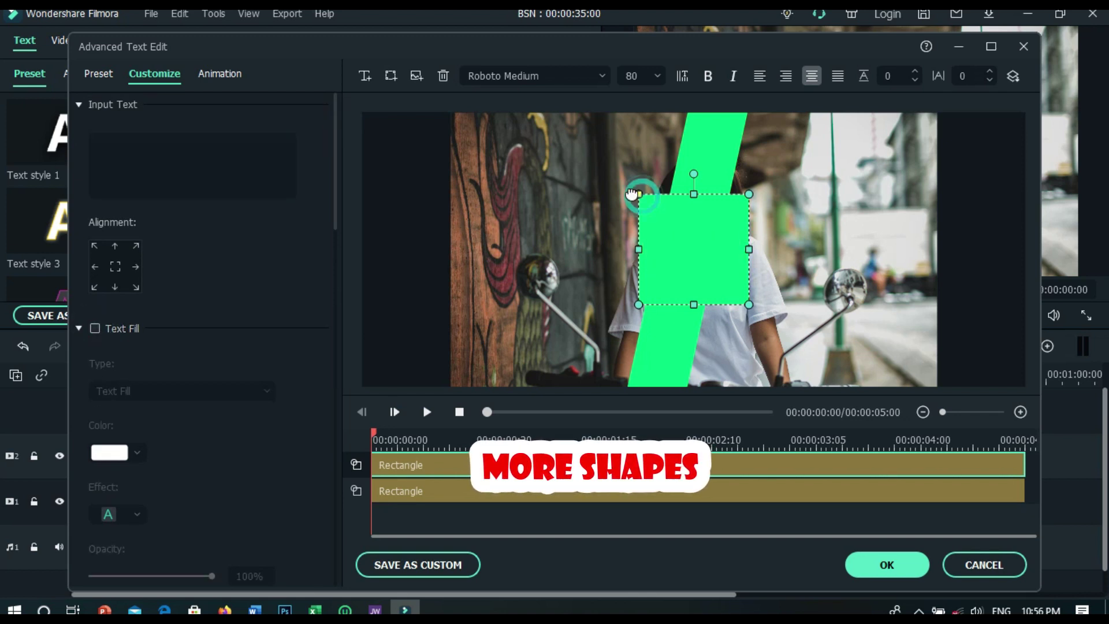
- Tilt, narrow and stretch the second square into a wide full-height stripe parallel to and right of the first
drag(718, 235, 801, 244)
drag(777, 149, 797, 163)
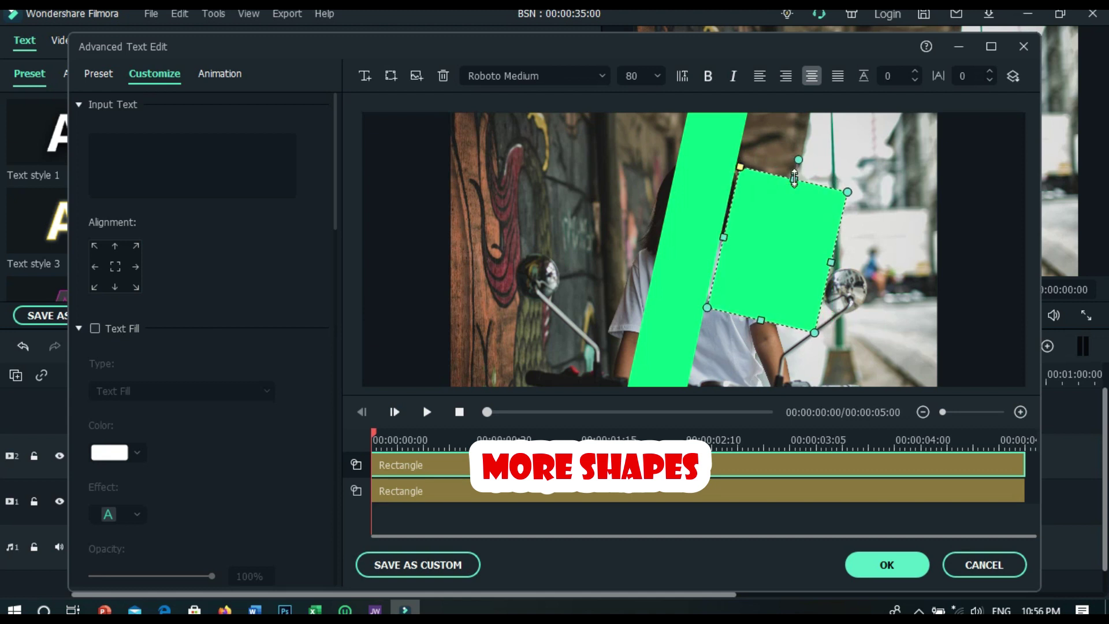
drag(832, 261, 781, 250)
drag(779, 171, 812, 95)
drag(745, 315, 710, 353)
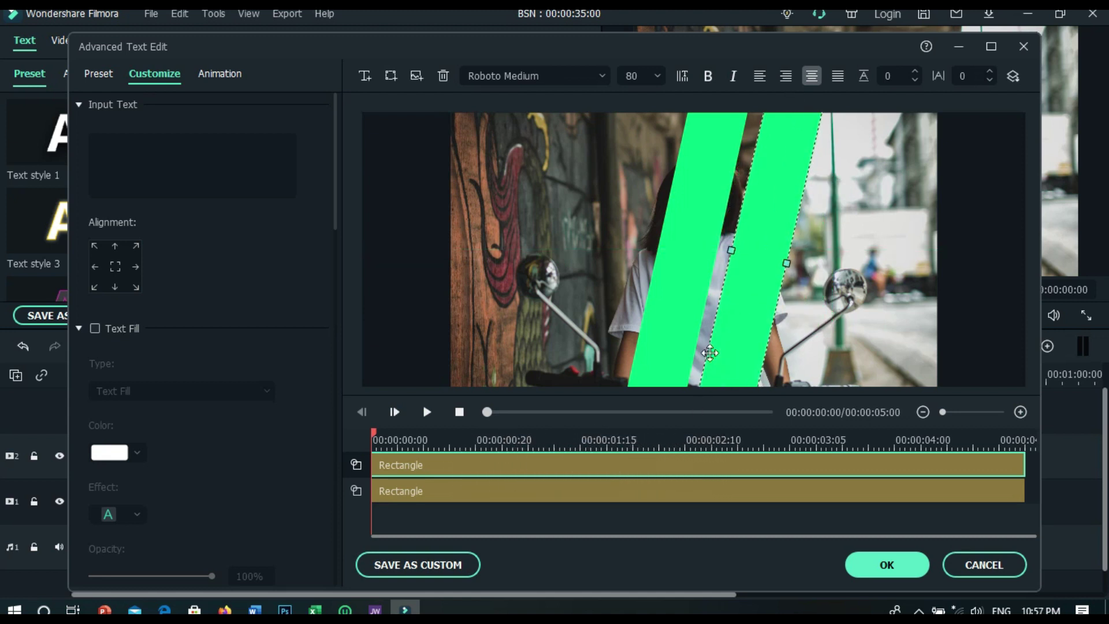
- Add a third green square shape and delete its placeholder text
click(390, 76)
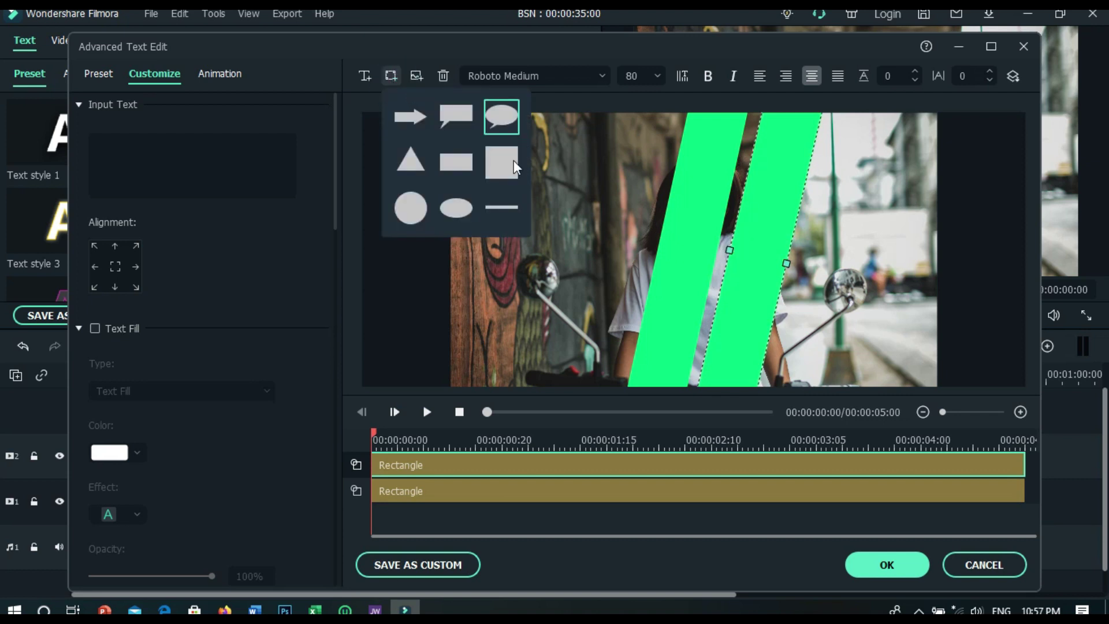
click(456, 114)
click(199, 159)
key(ctrl+a)
key(BackSpace)
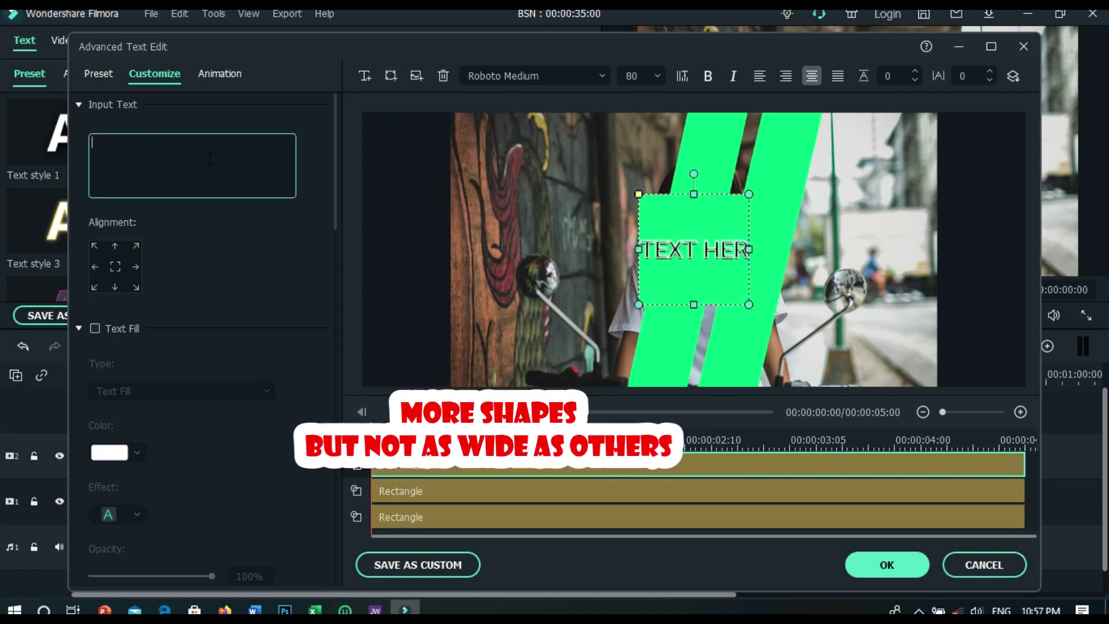
- Shape the third square into a narrower slanted full-height stripe left of the two wide stripes
click(695, 238)
drag(658, 232, 551, 232)
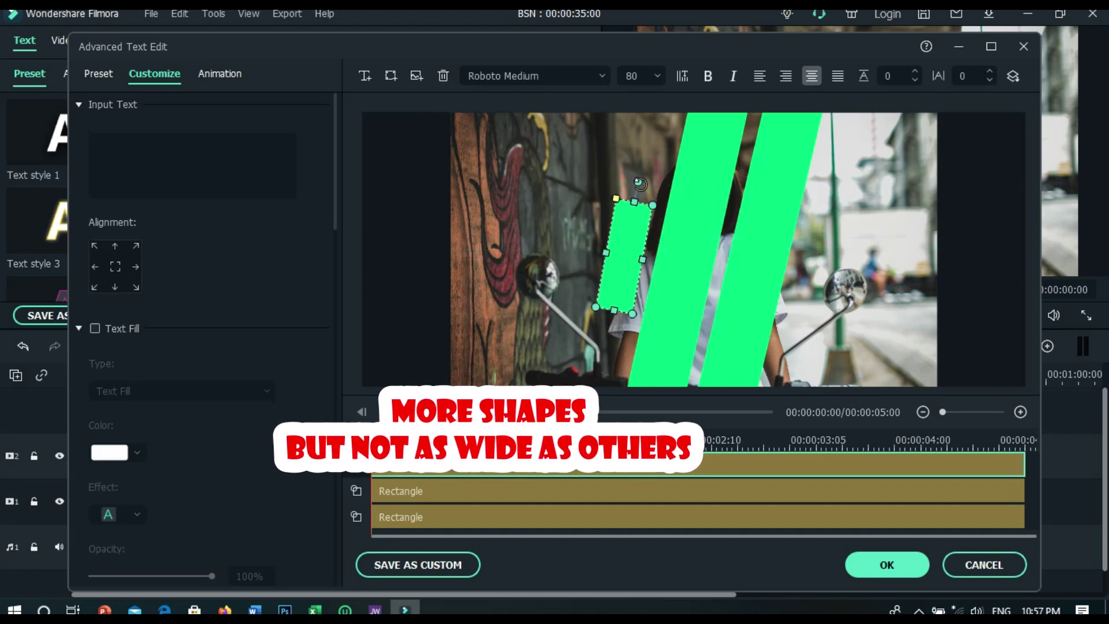
drag(598, 349, 599, 393)
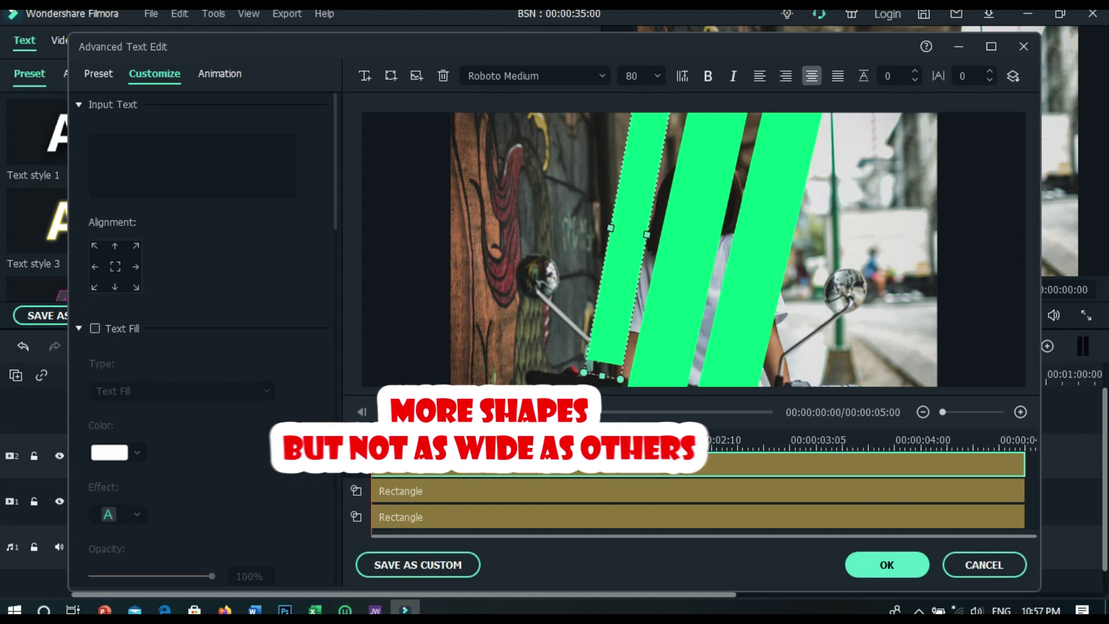
mouse_move(629, 223)
mouse_down()
mouse_move(594, 277)
mouse_move(632, 195)
mouse_move(631, 219)
mouse_up()
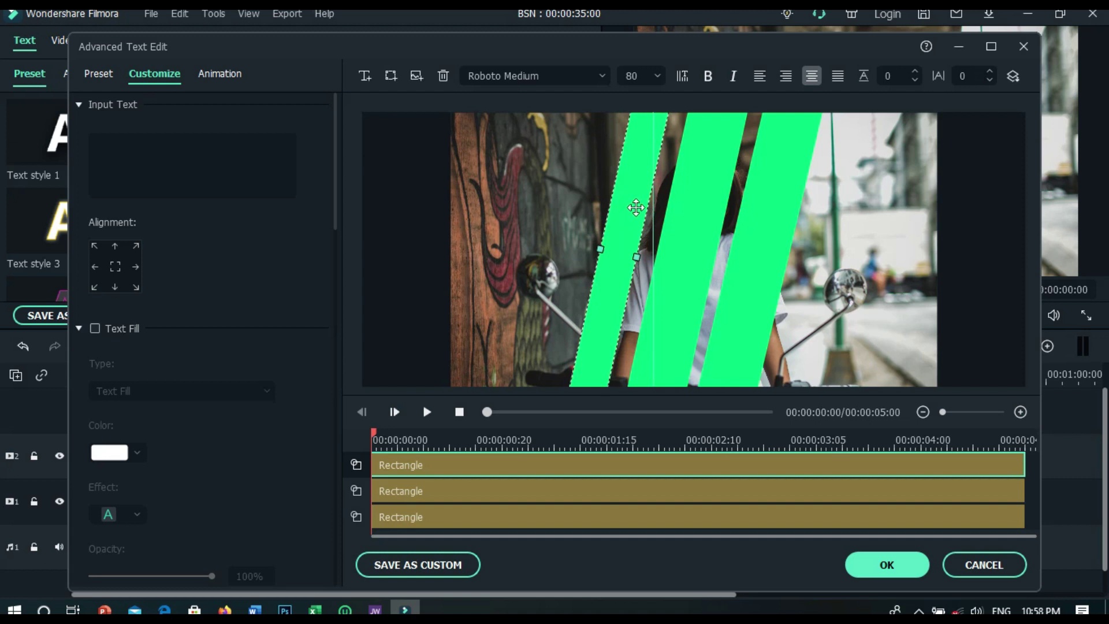
- Add a fourth green square shape and remove its placeholder text
click(391, 77)
click(500, 165)
double_click(652, 201)
key(BackSpace)
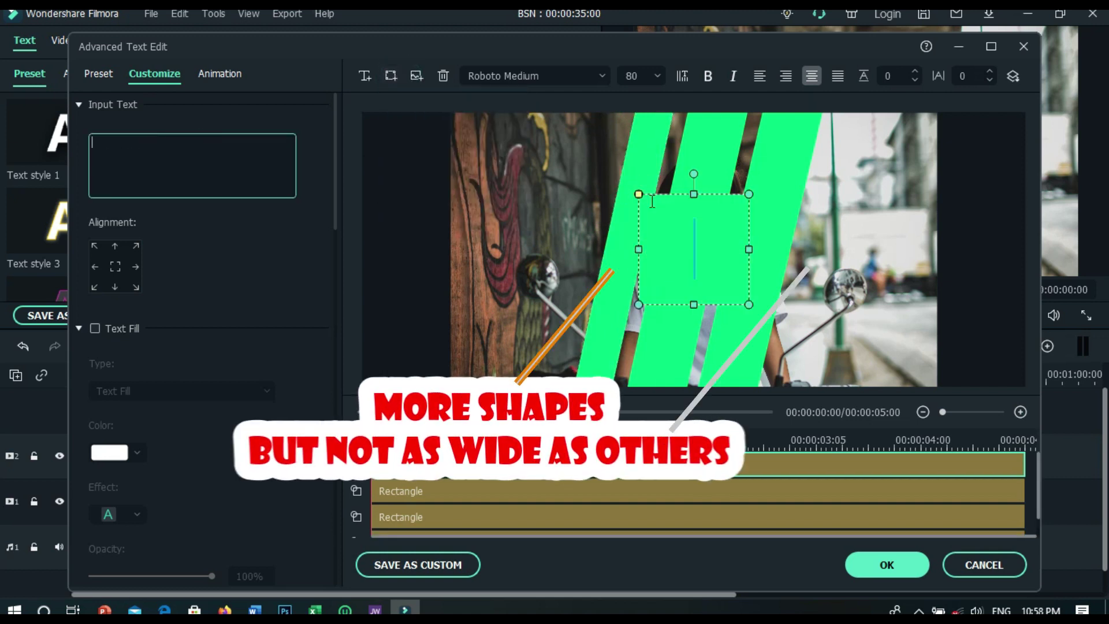
- Turn the fourth square into a narrow slanted full-height stripe right of the wide stripes
drag(694, 174, 716, 176)
drag(747, 263, 832, 248)
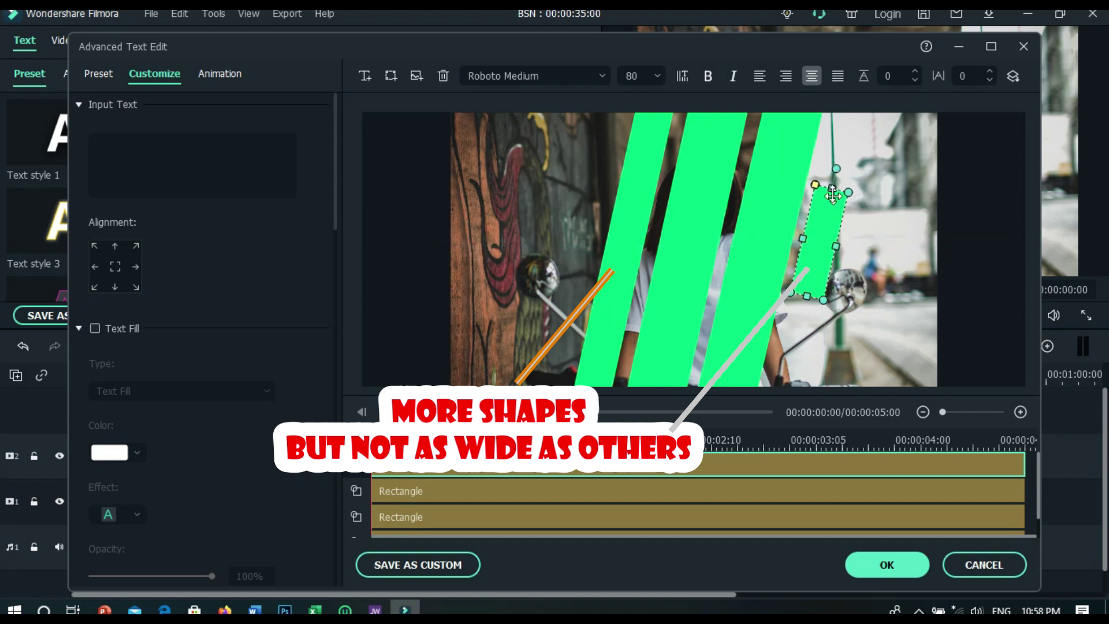
drag(848, 124, 854, 107)
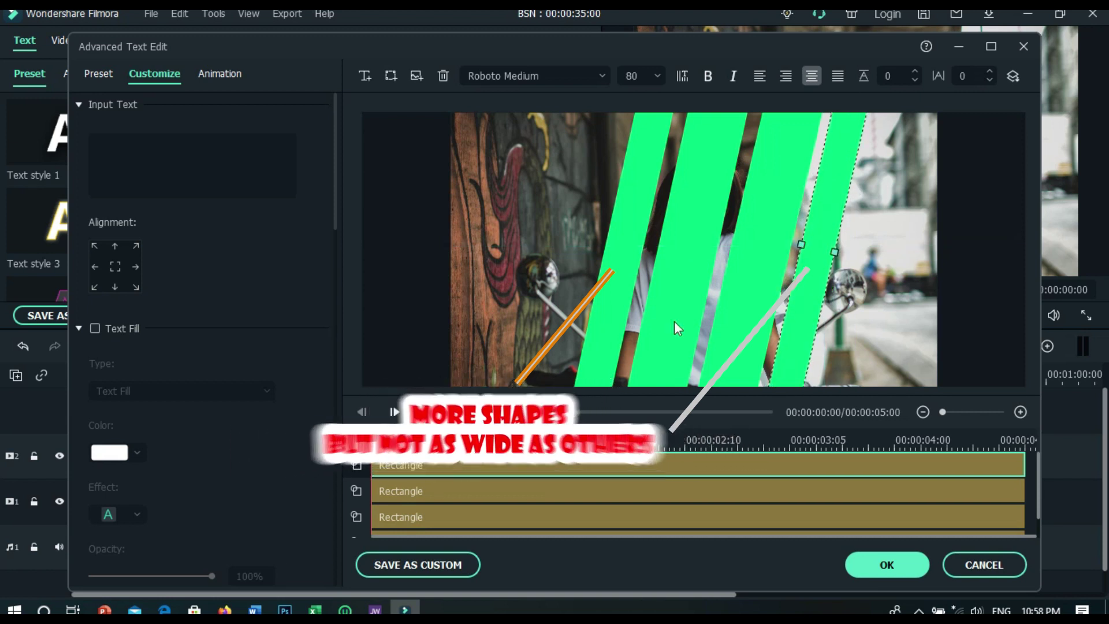
- Apply the To the Right 2 animation to the narrow and wide stripes on the left half
click(639, 220)
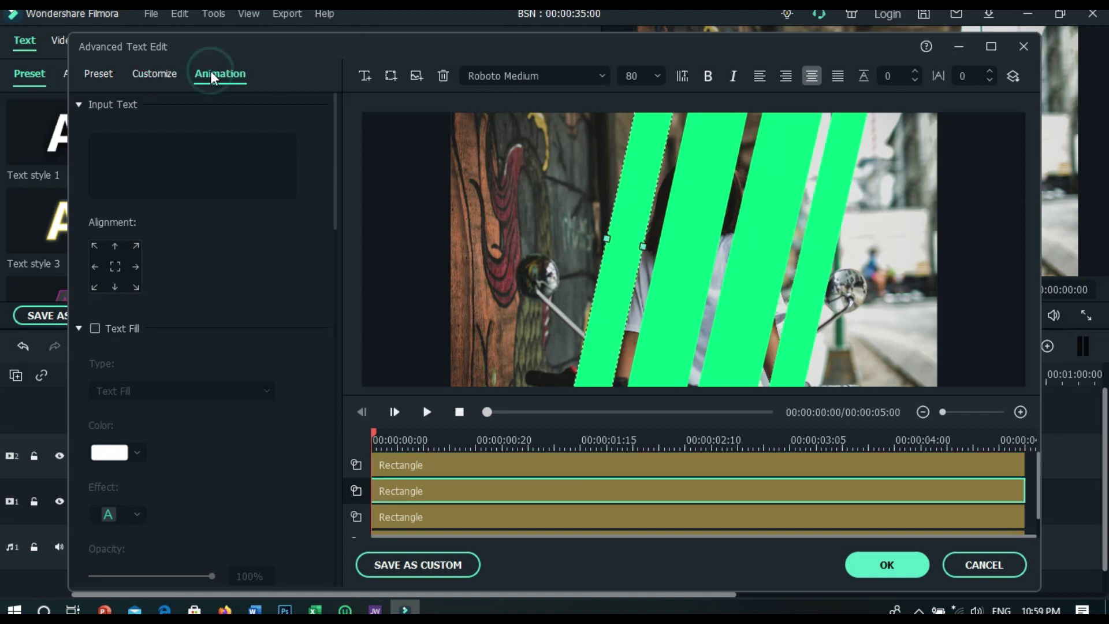
drag(335, 116, 397, 467)
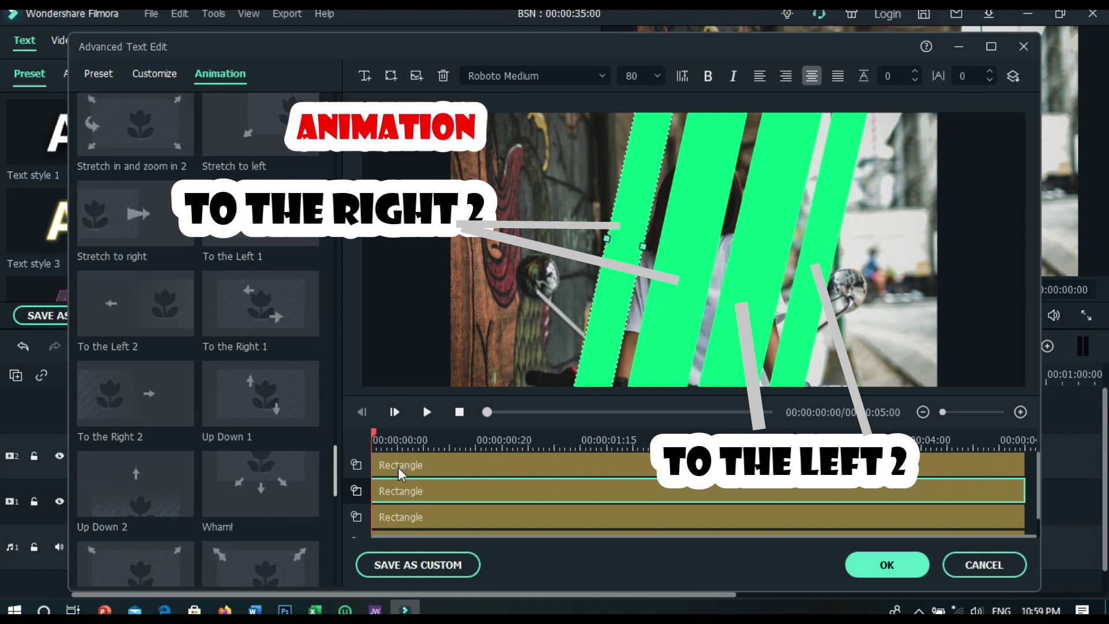
click(127, 299)
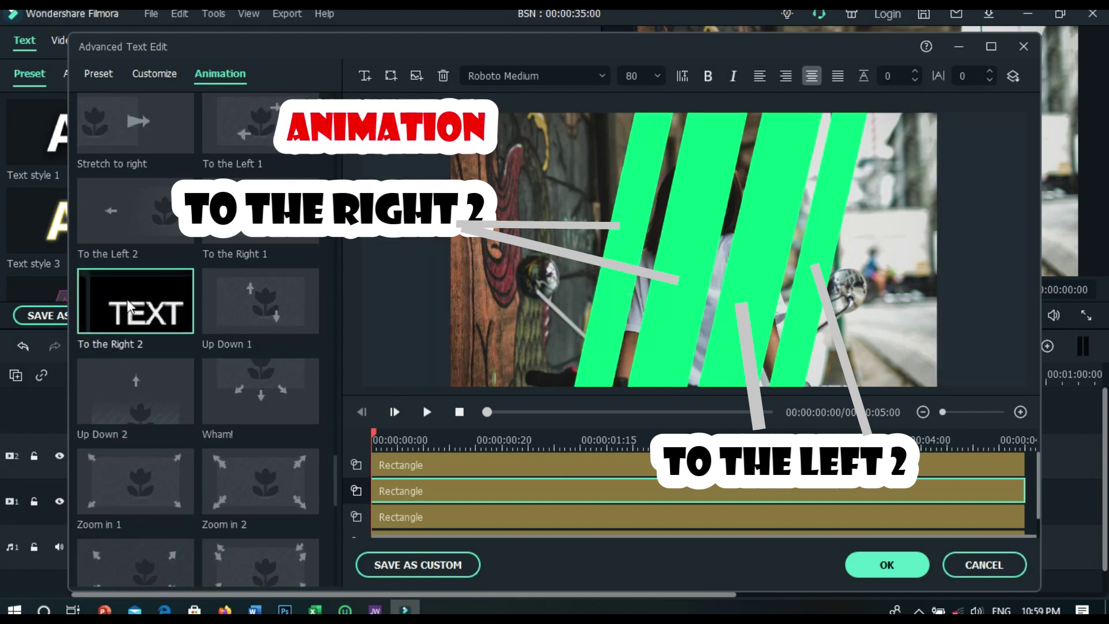
click(680, 245)
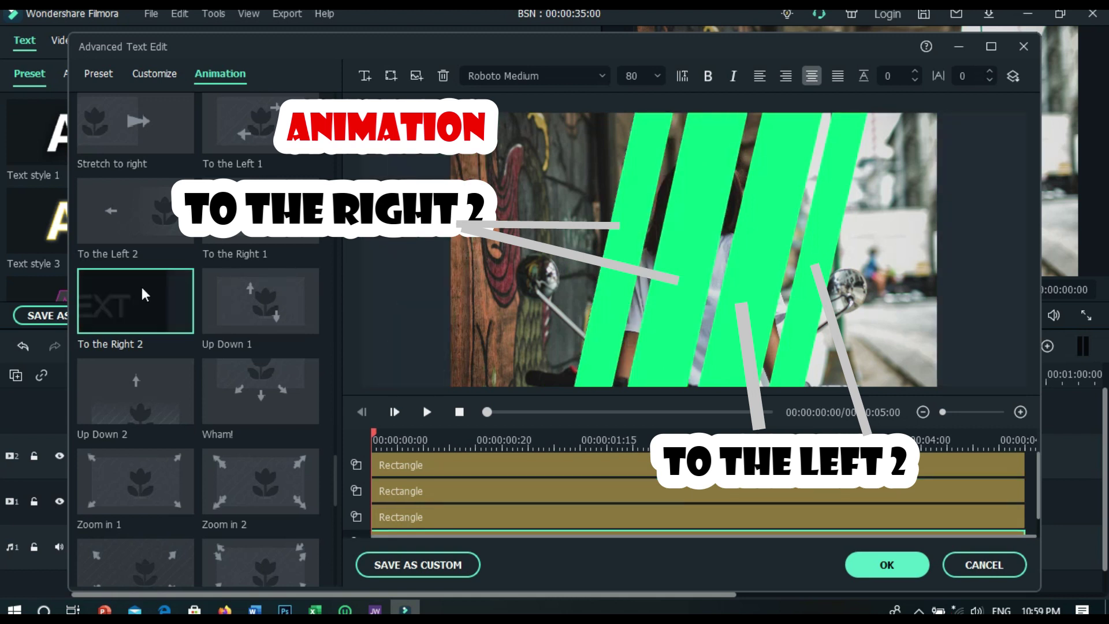
- Apply the To the Left 2 animation to the wide and narrow stripes on the right half and accept the title edit
click(755, 267)
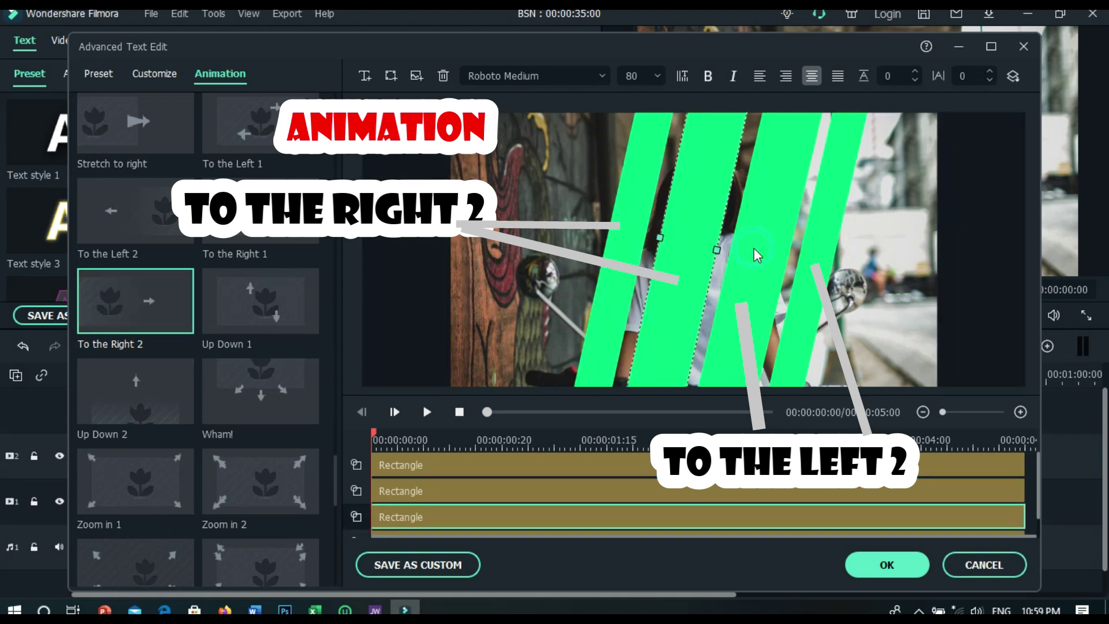
click(123, 214)
click(832, 272)
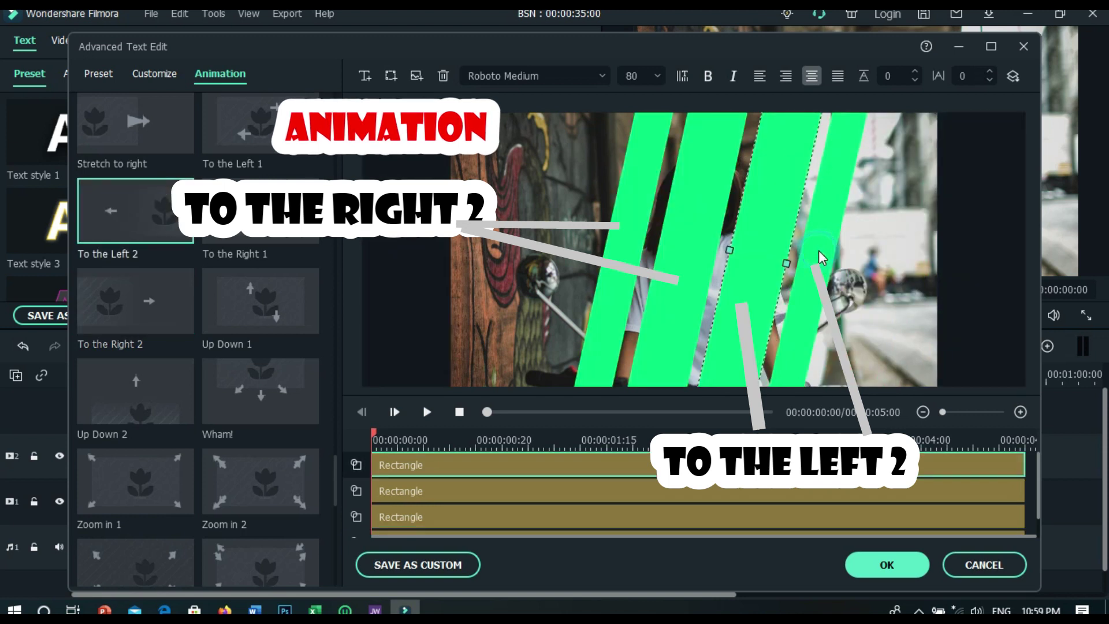
click(115, 206)
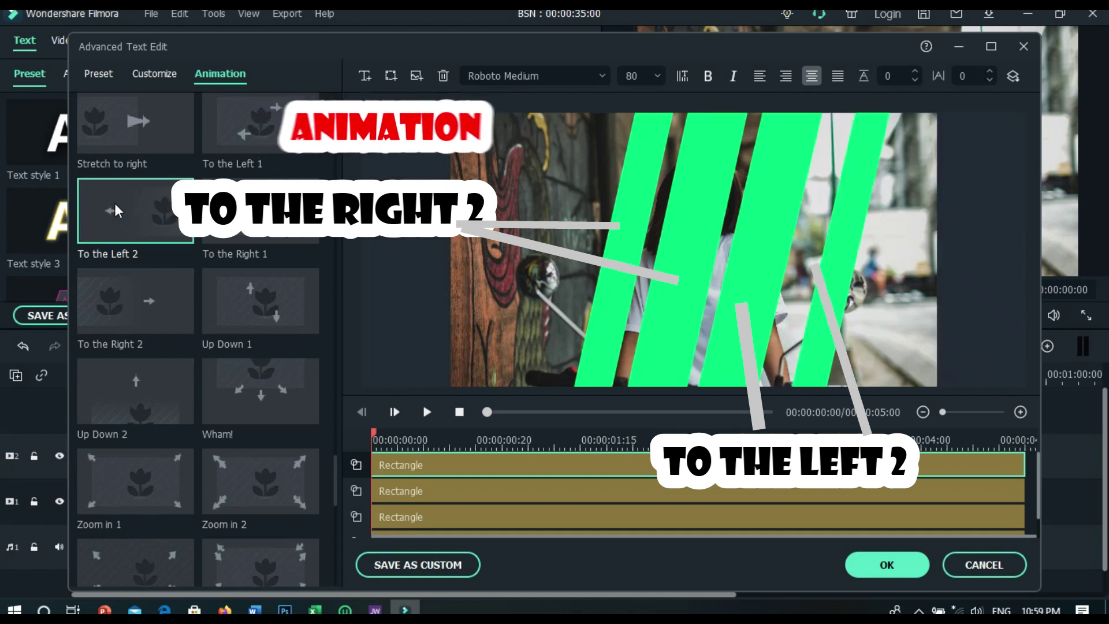
click(456, 412)
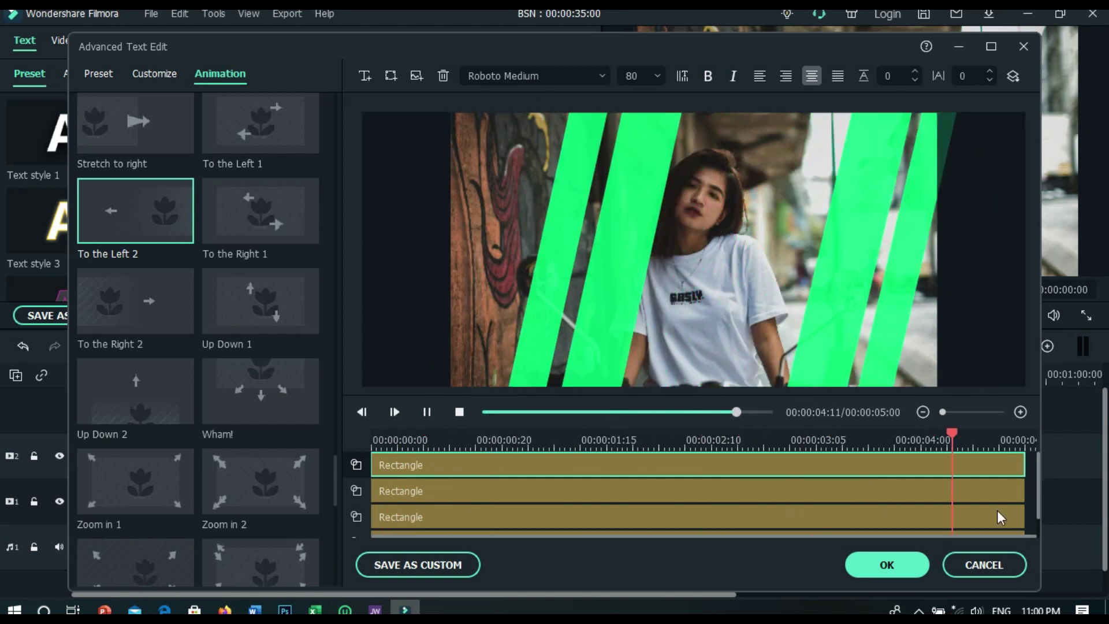
drag(1038, 469, 1039, 499)
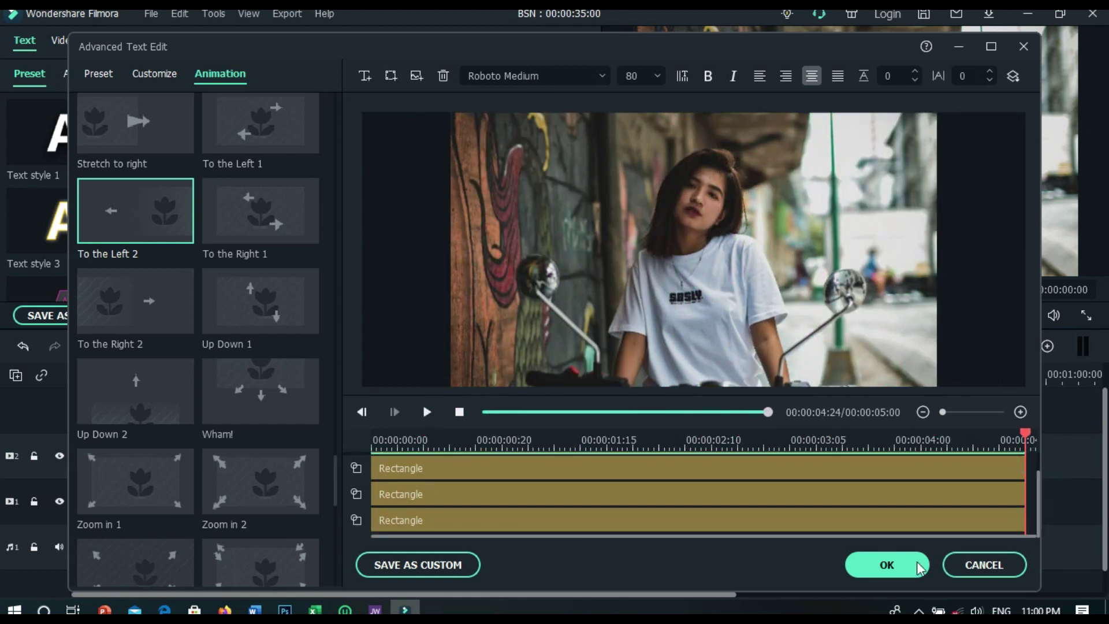
click(888, 565)
- Play the striped title over the first photo from the start of the timeline and return to the beginning
click(690, 316)
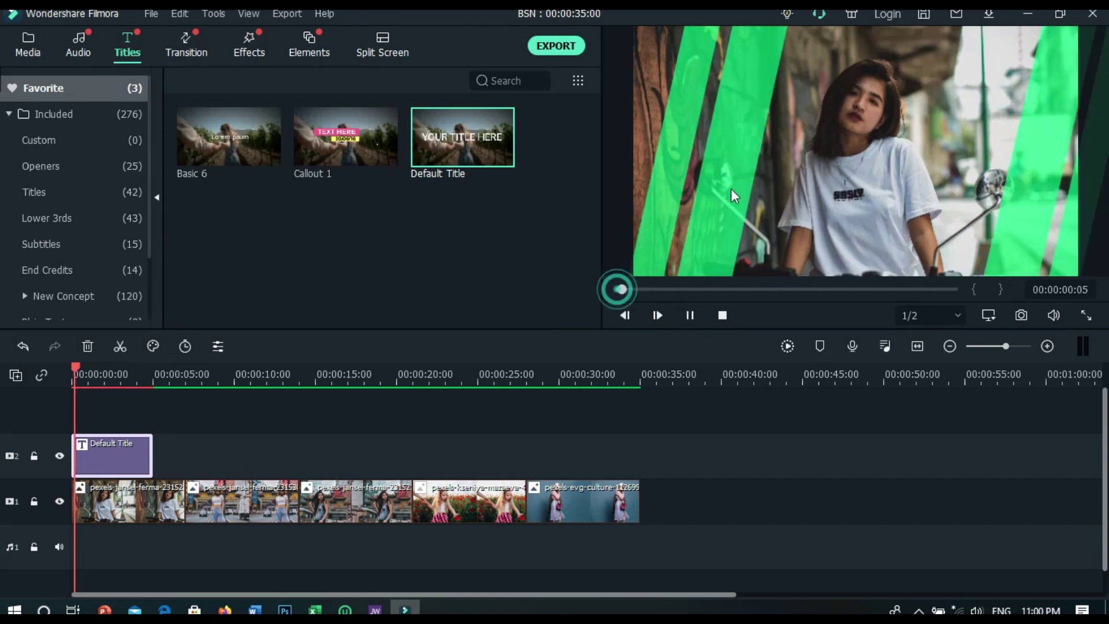
click(614, 290)
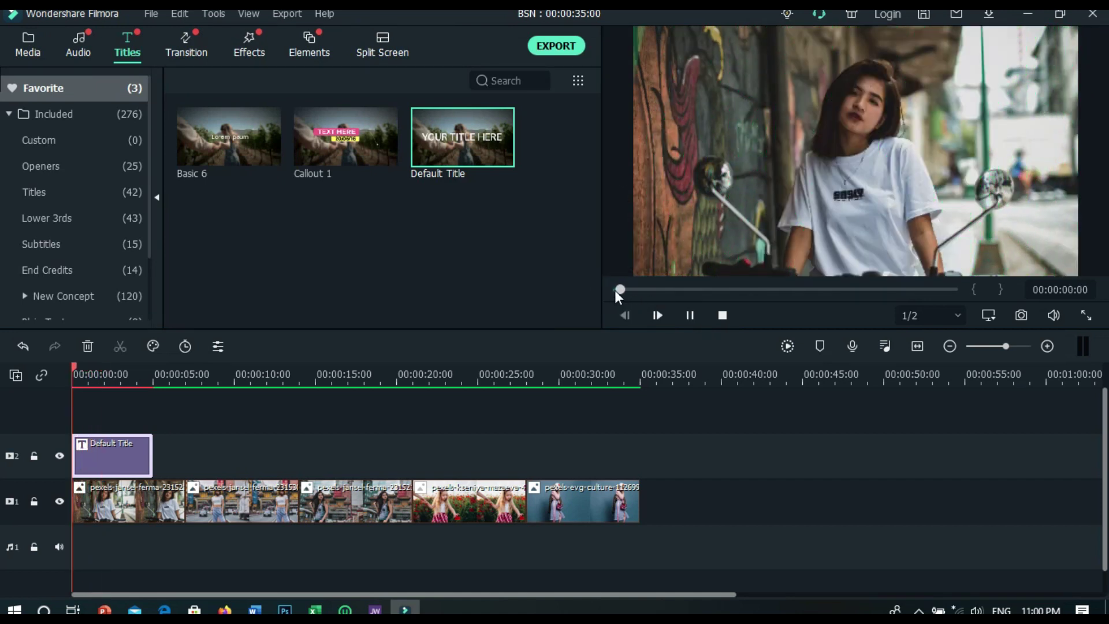
click(618, 289)
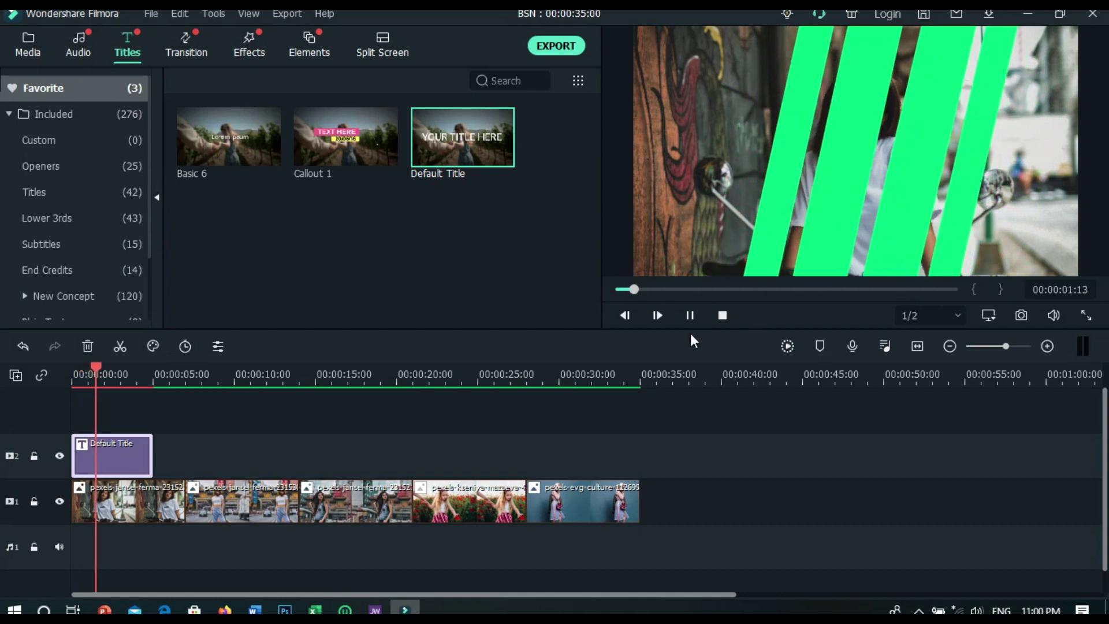
click(617, 290)
- Lock the photo track, keeping the title track unlocked, and copy the striped title clip
click(35, 456)
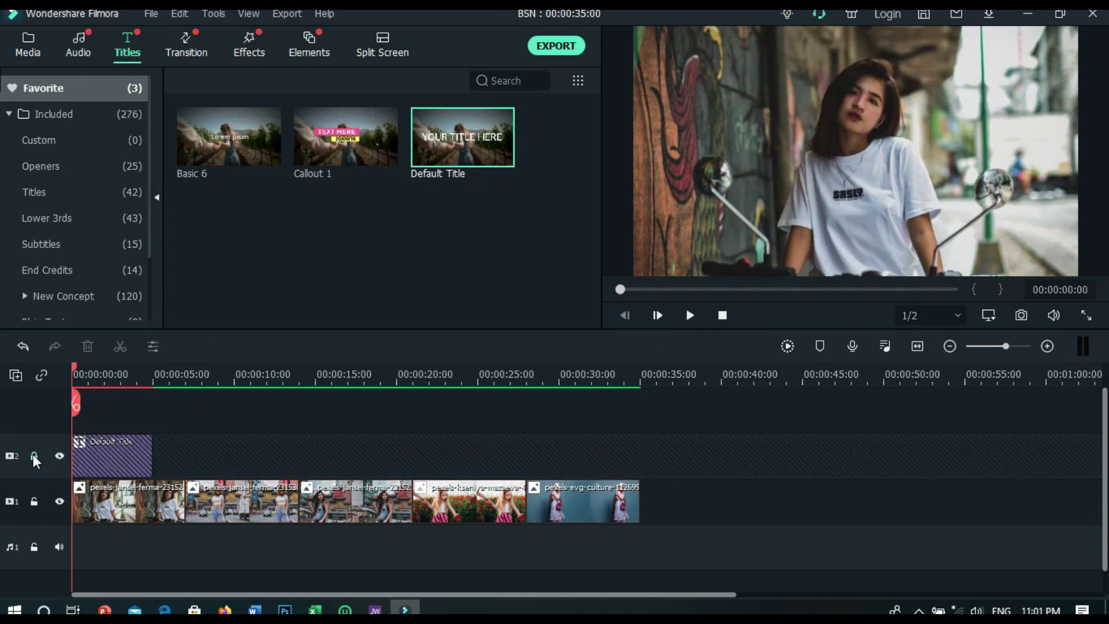
click(34, 502)
click(34, 456)
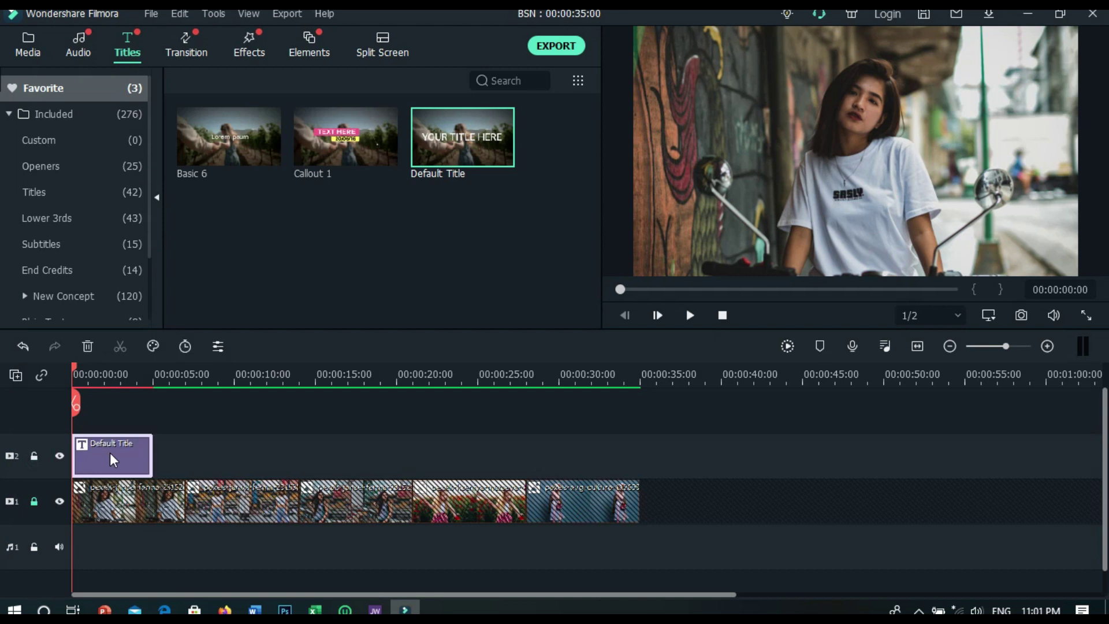
right_click(113, 459)
click(136, 153)
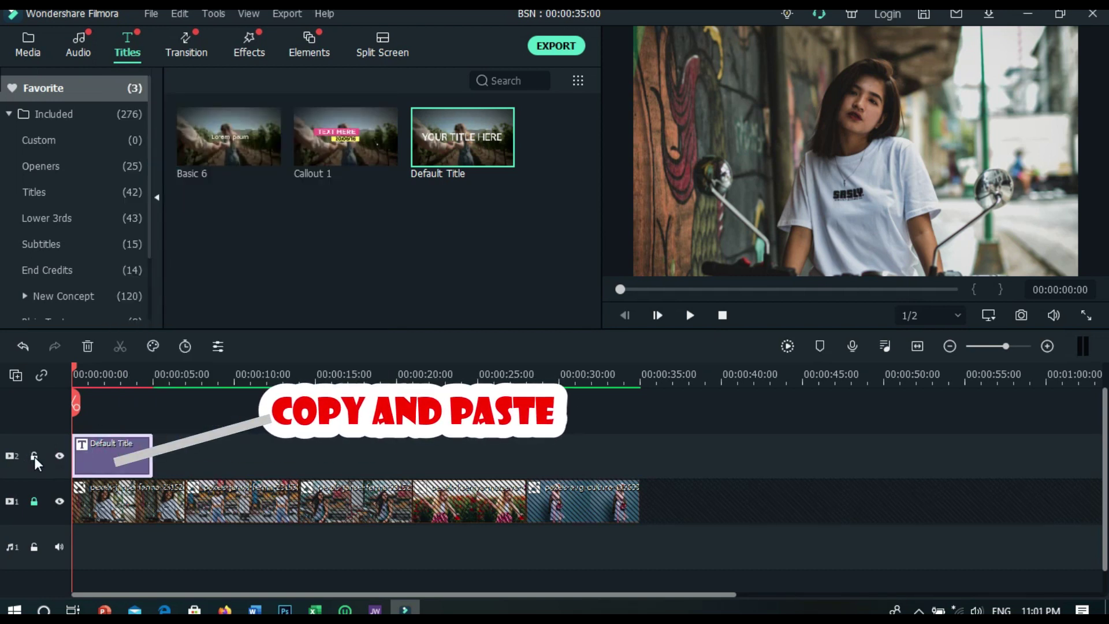
- Lock the original title's track and paste the copied title at the timeline start on the track above it
click(35, 457)
click(42, 406)
right_click(118, 413)
click(168, 54)
- Set the timeline track height to Small
click(15, 375)
mouse_move(112, 498)
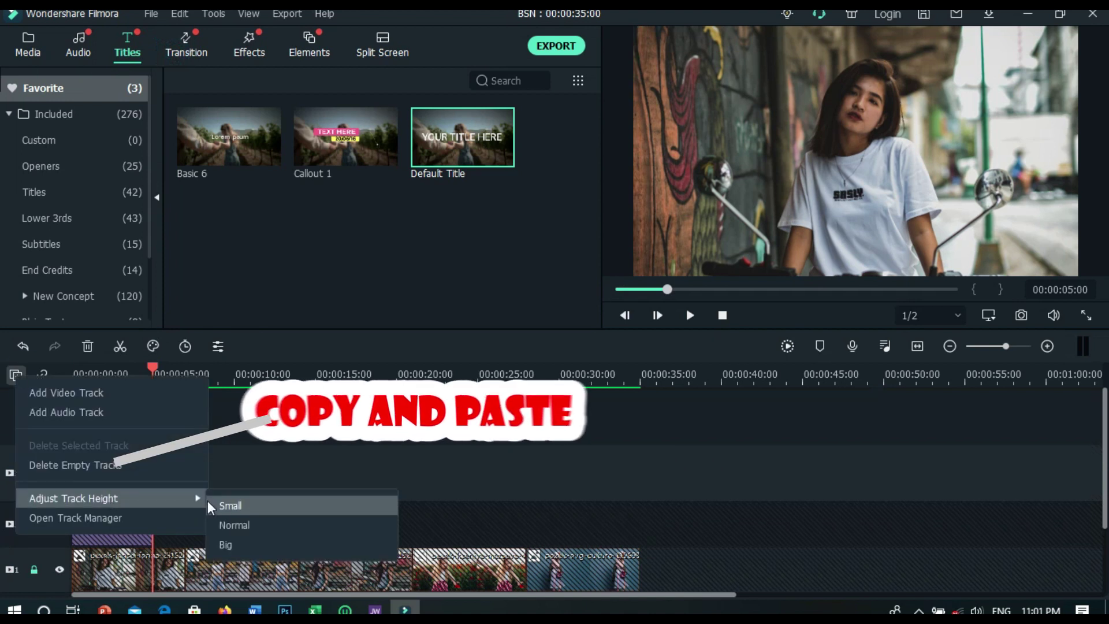
click(225, 505)
- Open the lower title in the advanced text editor and set its leftmost narrow stripe's shape fill to white (#ffffff)
click(109, 503)
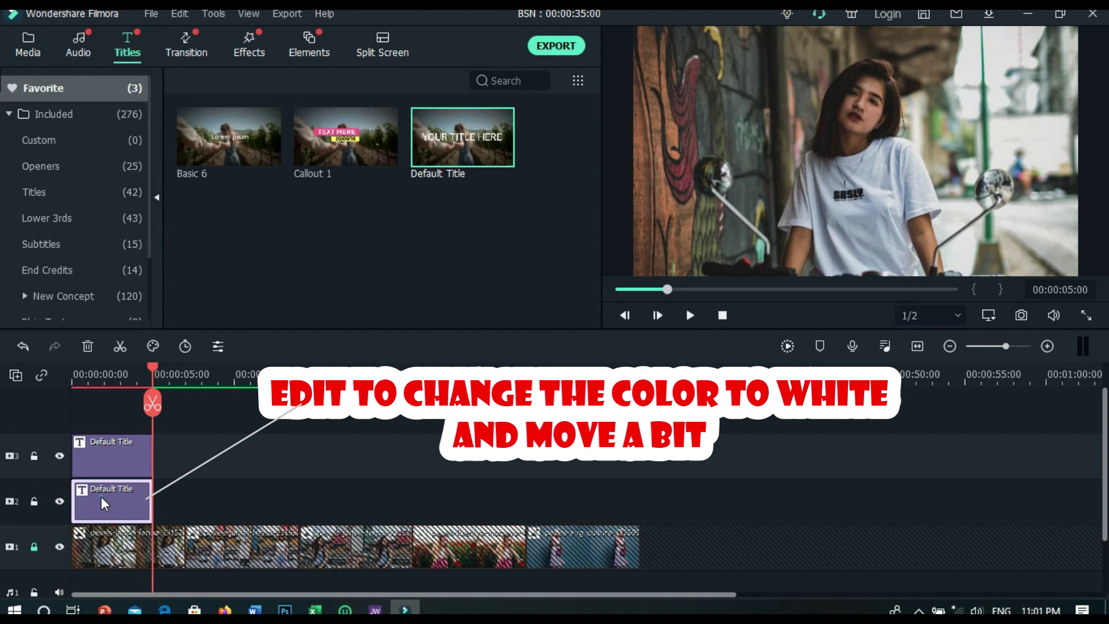
double_click(110, 503)
click(462, 316)
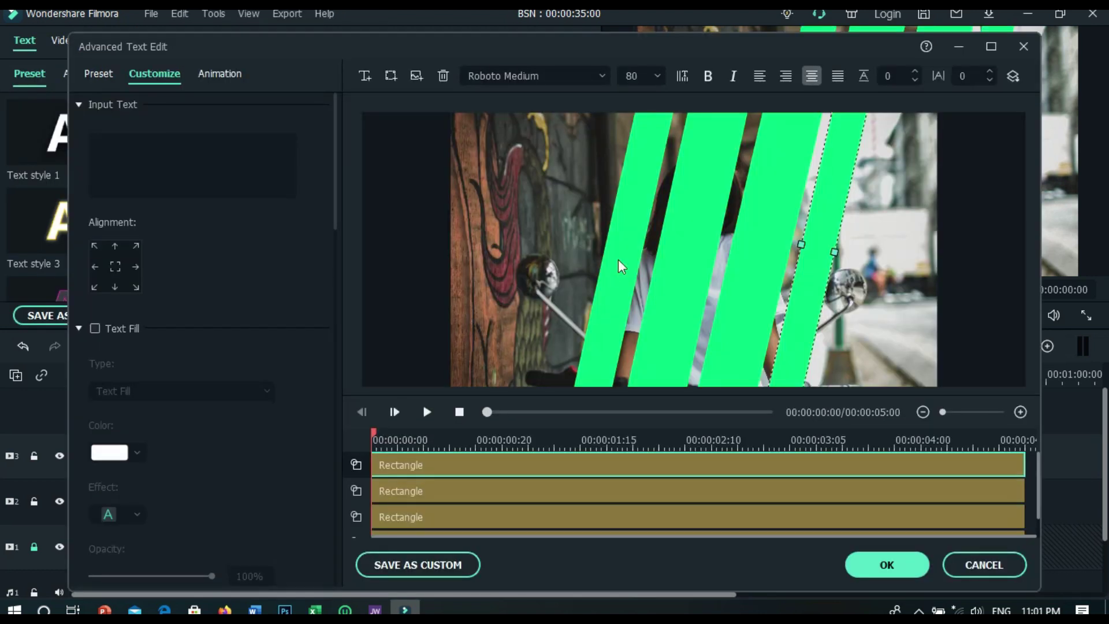
click(618, 275)
drag(337, 199, 337, 502)
click(136, 382)
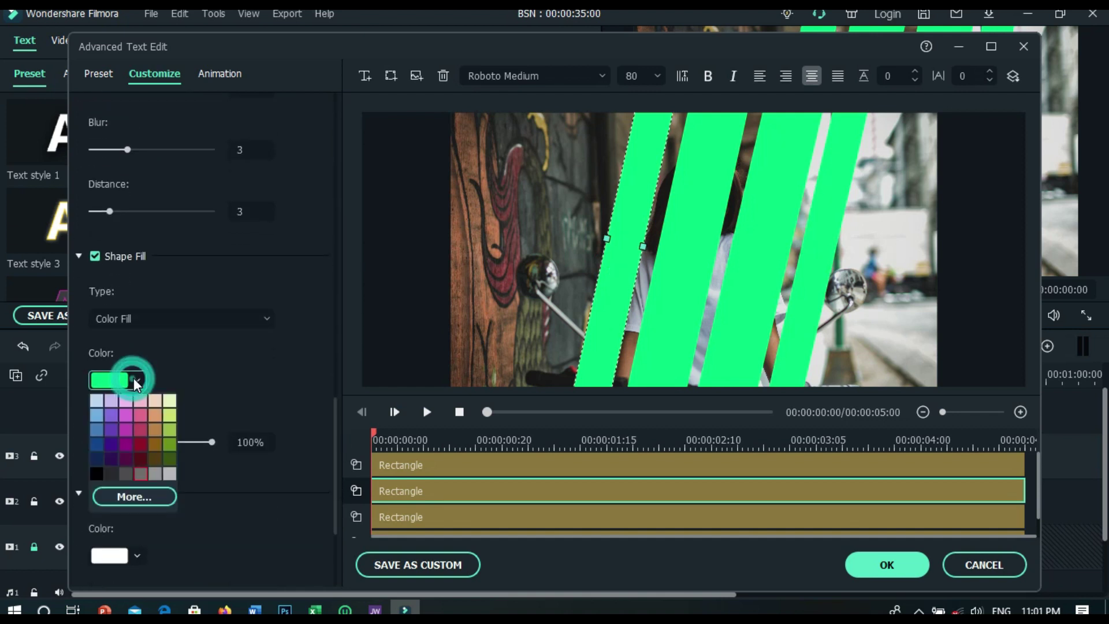
click(125, 498)
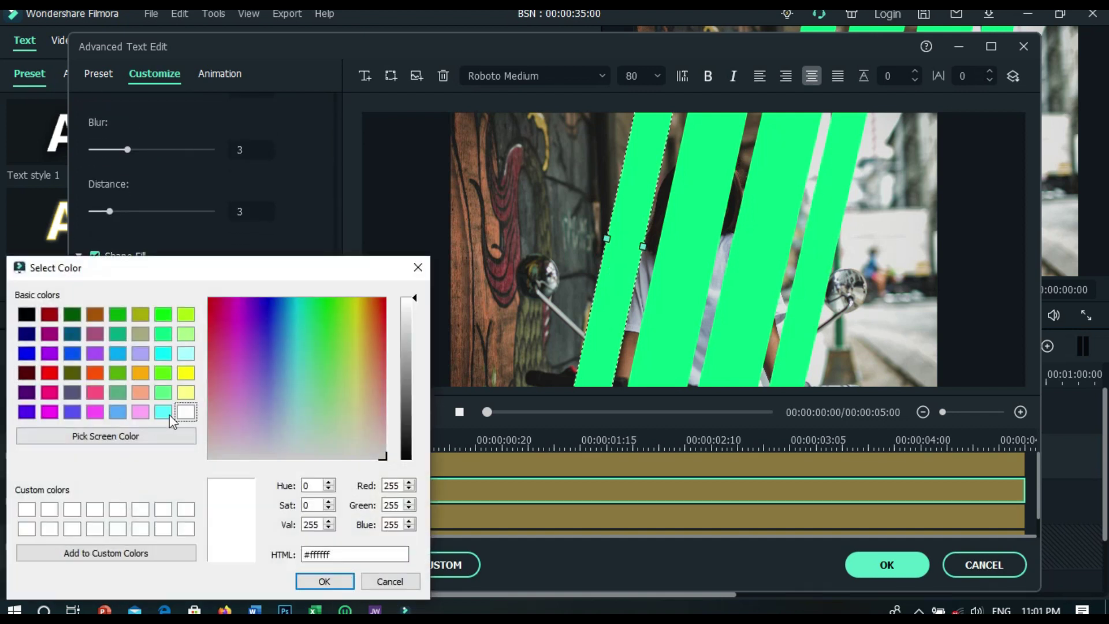
click(324, 583)
- Change the shape fill of the two wide middle stripes to white (#ffffff)
click(668, 310)
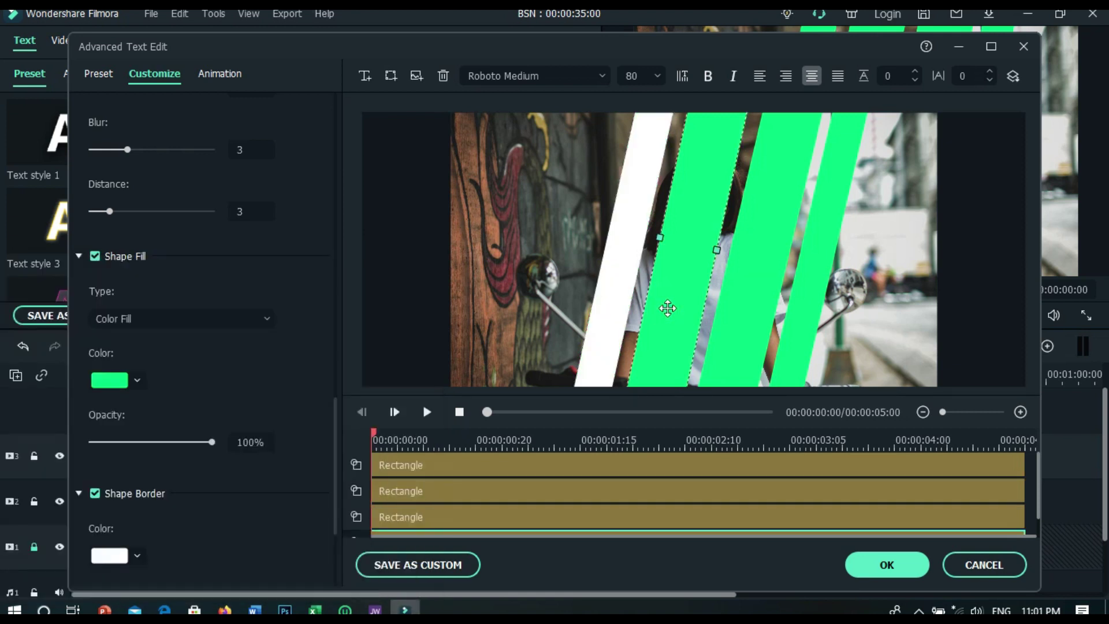
click(138, 381)
click(139, 497)
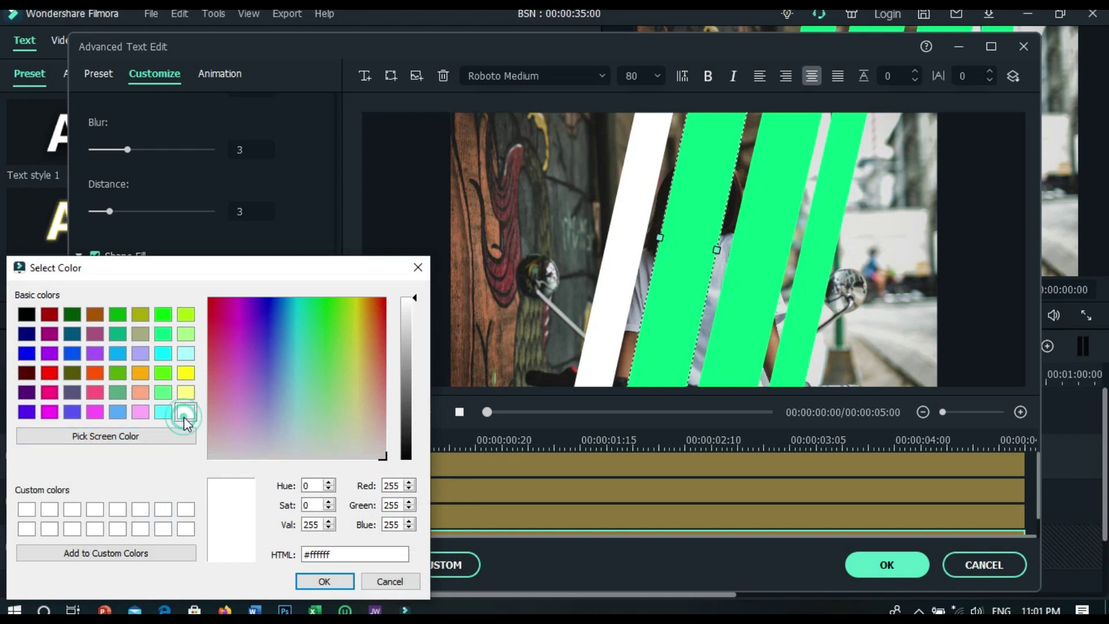
click(324, 582)
click(745, 301)
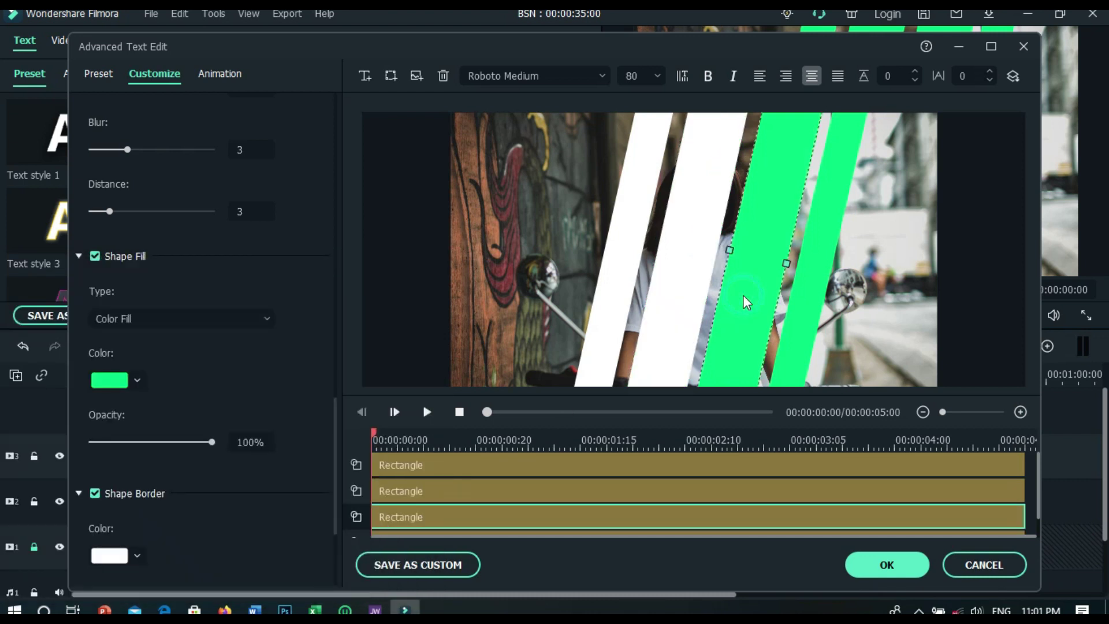
click(139, 381)
click(153, 499)
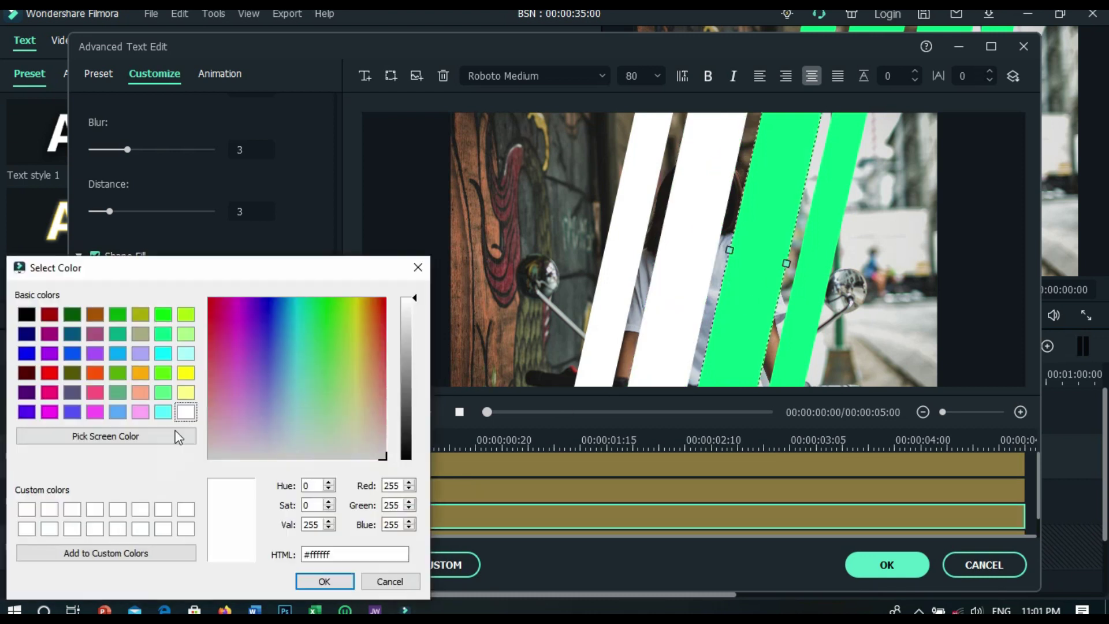
click(323, 582)
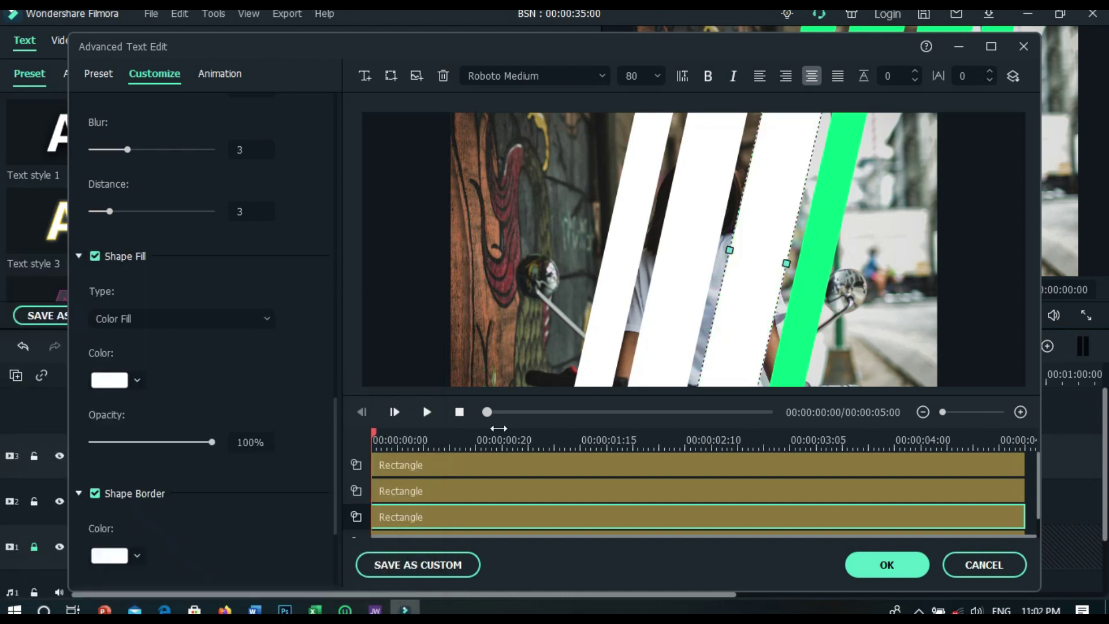
- Change the shape fill of the rightmost narrow stripe to white (#ffffff)
click(807, 316)
click(138, 380)
click(136, 498)
click(185, 412)
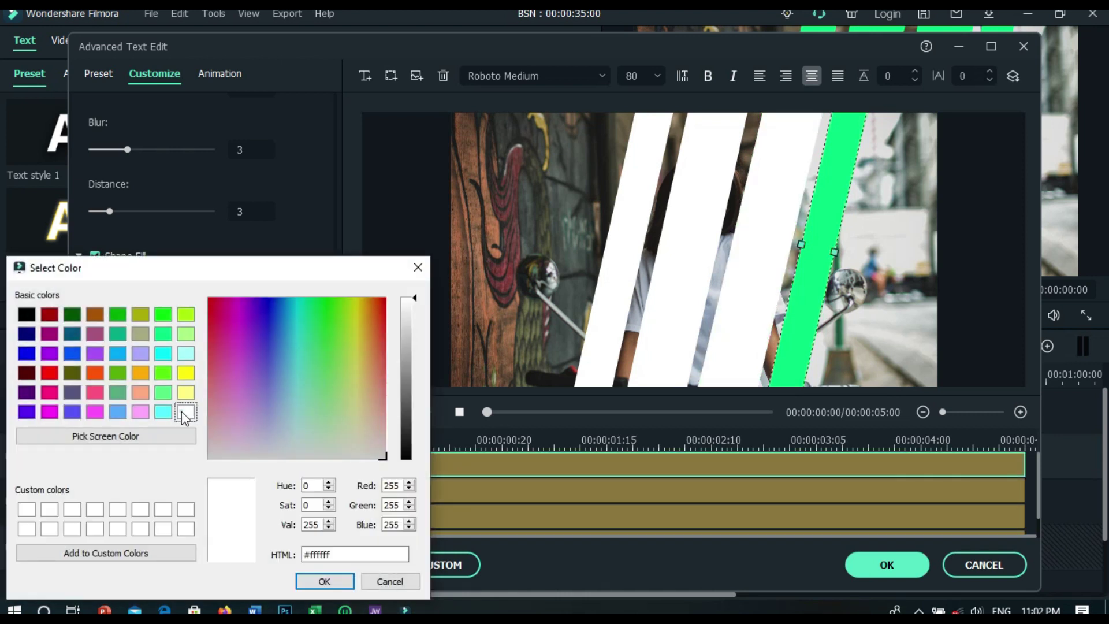
click(323, 582)
- Nudge each of the four white stripes slightly to the right, accept the edit and play back the layered titles
click(629, 272)
key(Right)
click(693, 259)
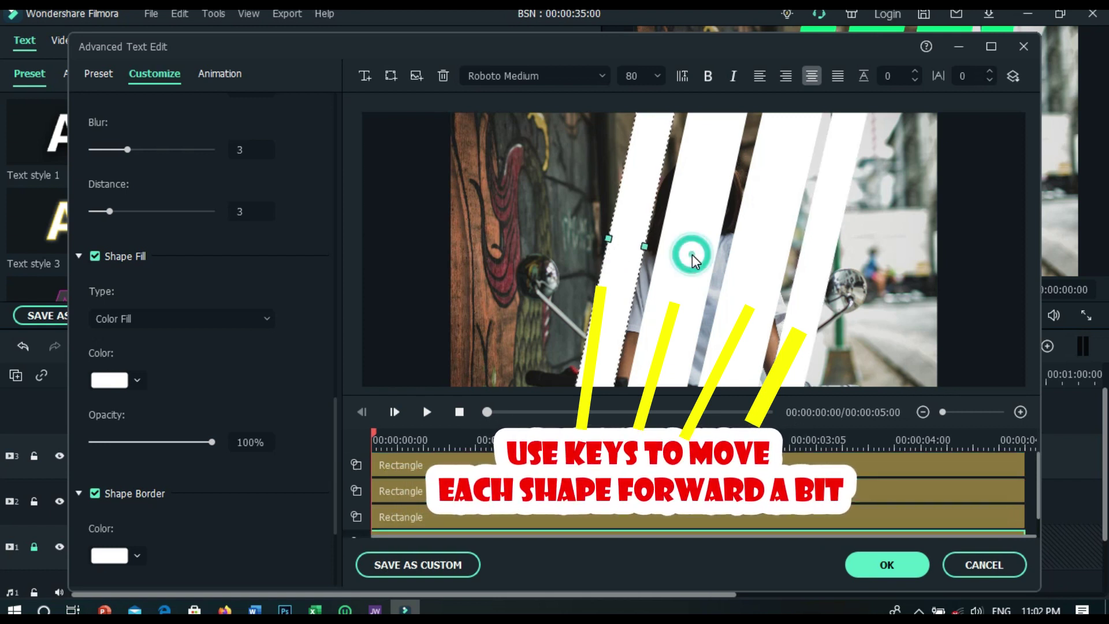
click(773, 260)
click(818, 263)
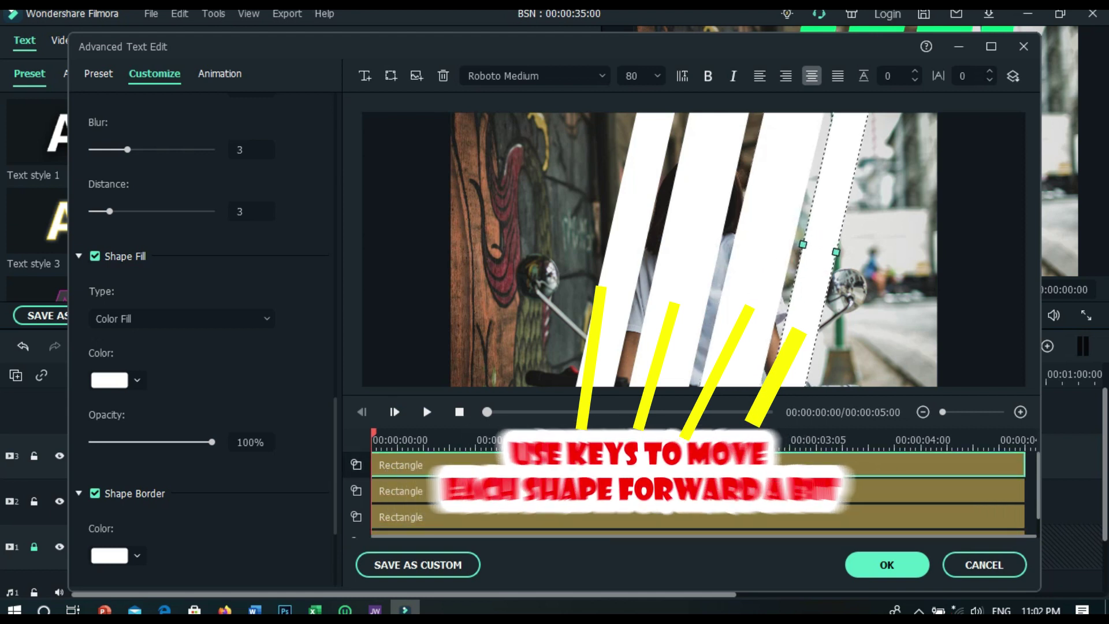
click(858, 563)
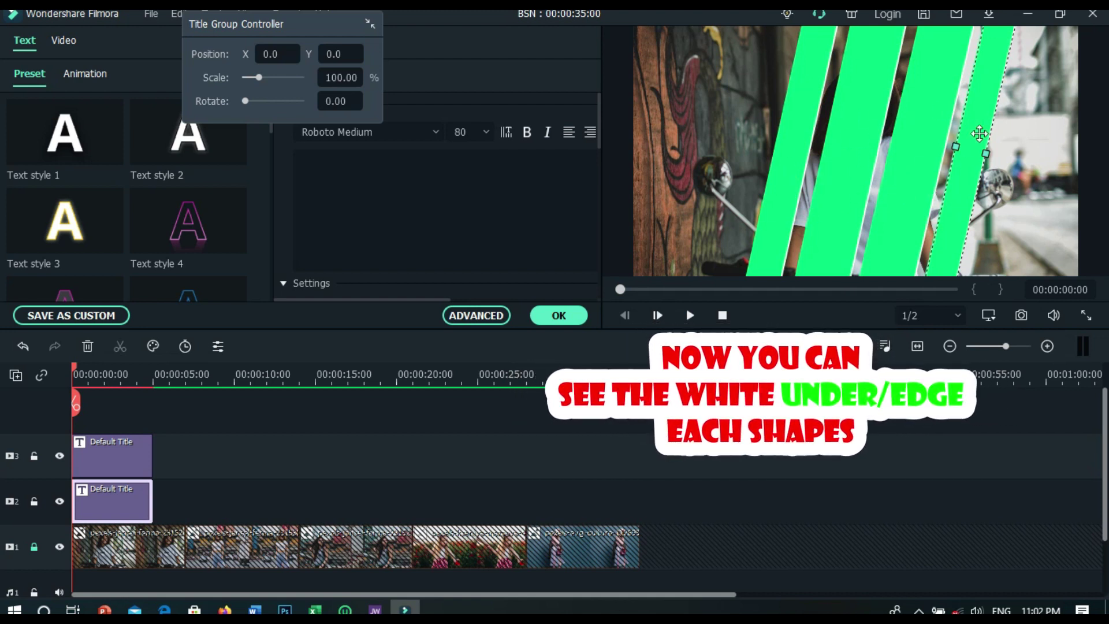
click(578, 316)
click(691, 315)
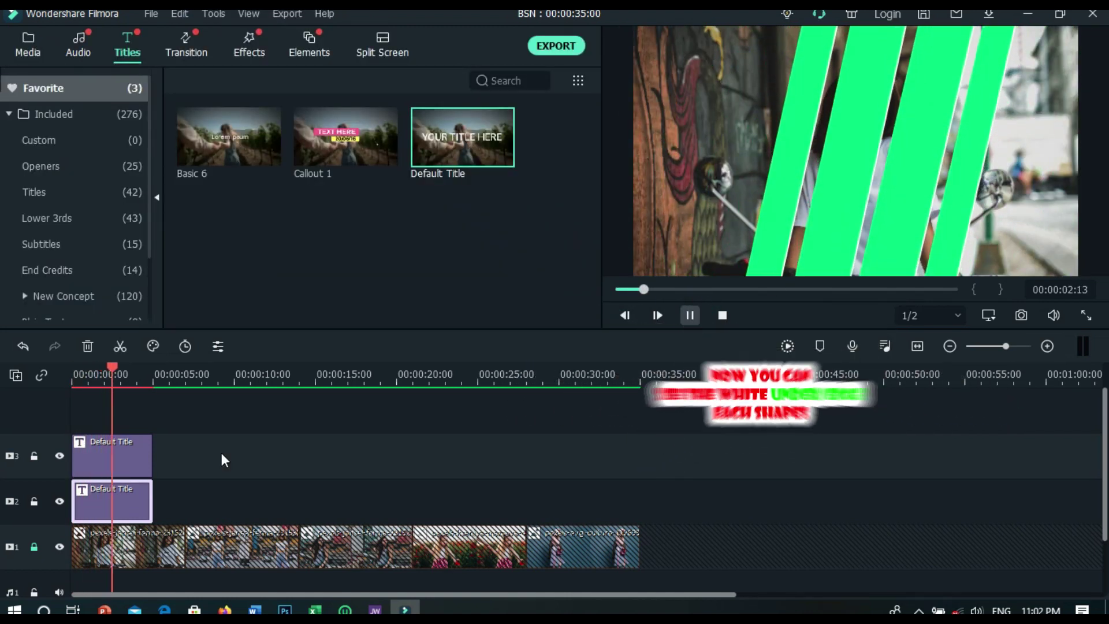
- Unlock the photo track and copy both stacked titles to the start of the second photo
click(35, 547)
drag(116, 366, 188, 376)
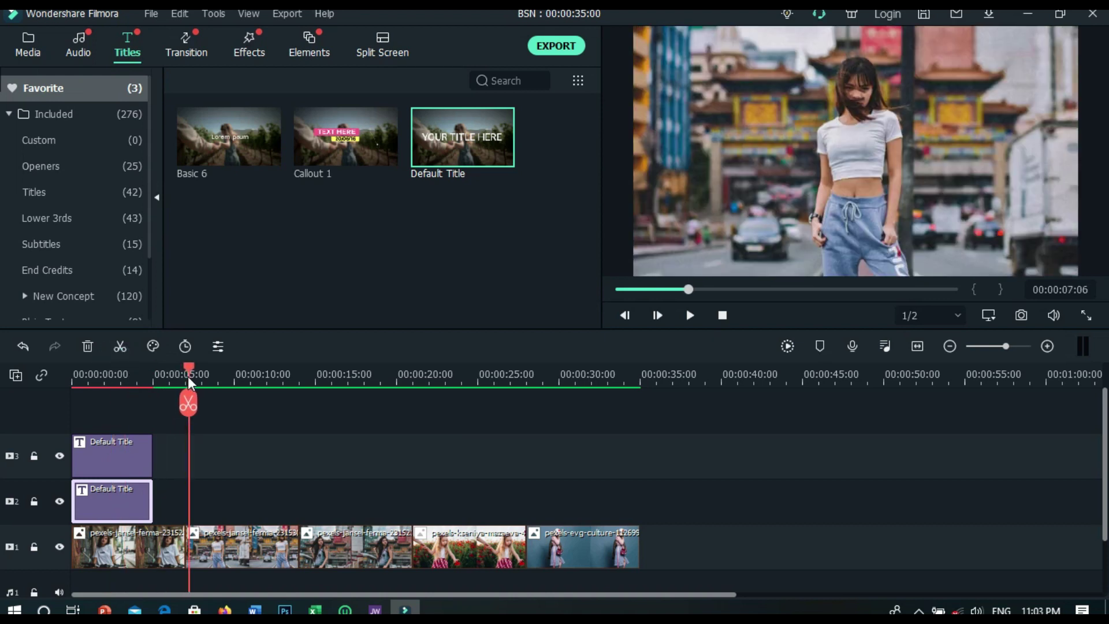
click(104, 400)
drag(137, 429, 151, 504)
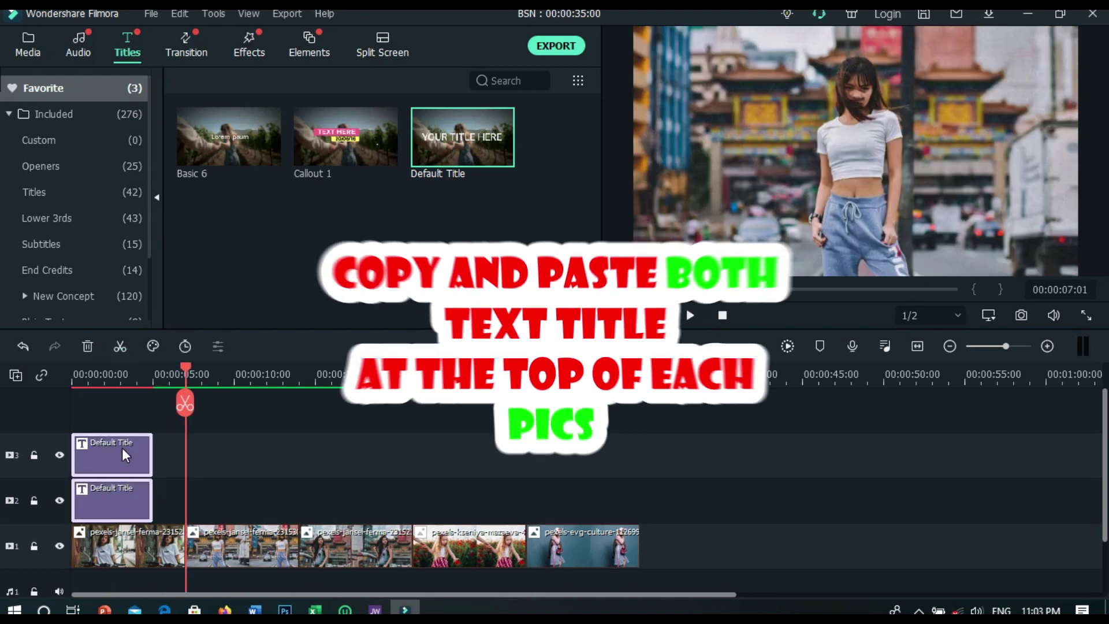
right_click(123, 448)
click(179, 36)
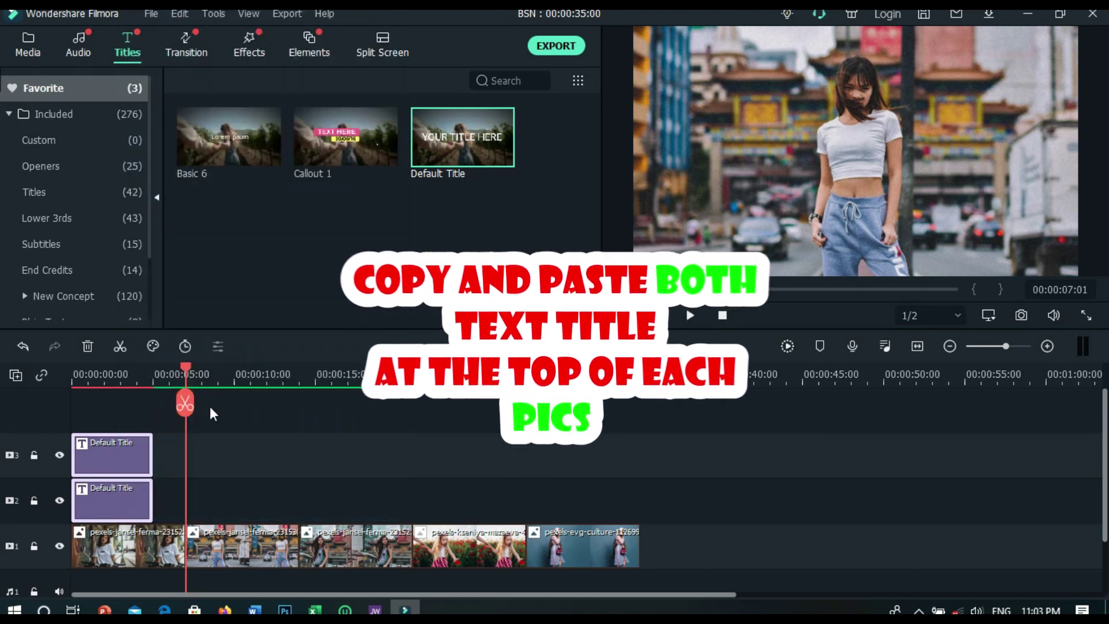
right_click(216, 446)
click(246, 61)
- Paste both copied titles at the start of the third, fourth and fifth photos
drag(269, 367, 300, 373)
right_click(327, 455)
click(366, 56)
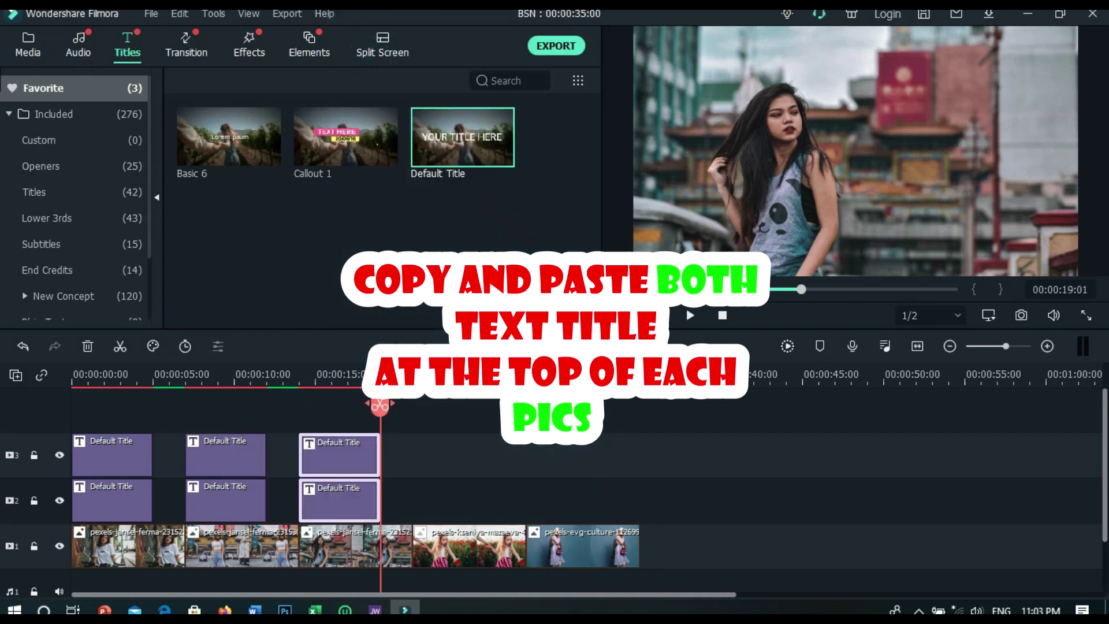
right_click(434, 457)
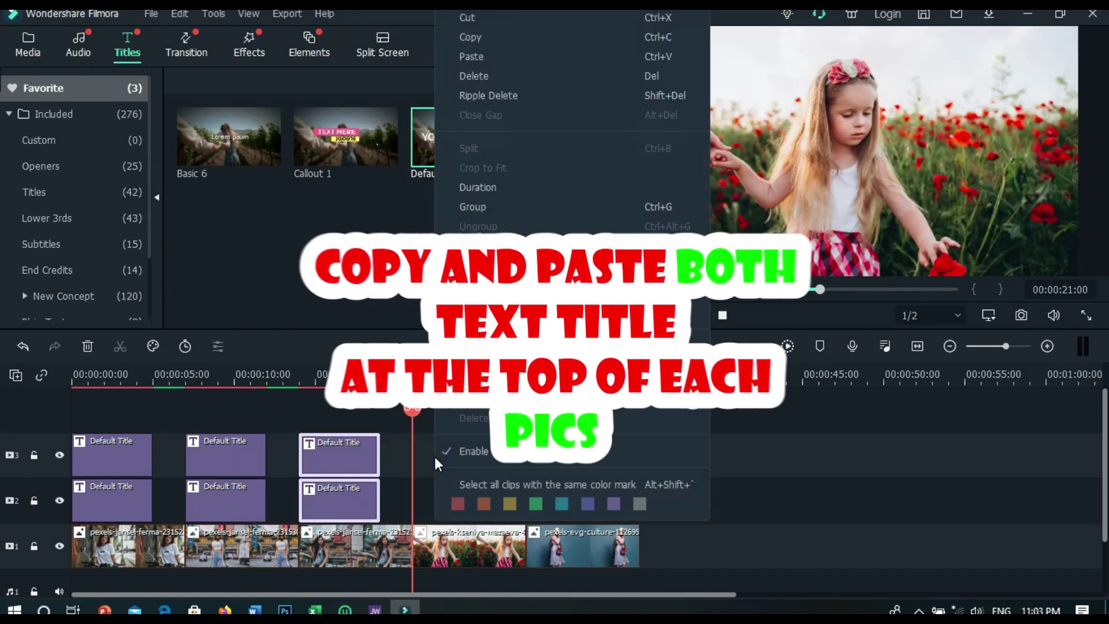
click(477, 56)
drag(504, 366, 525, 372)
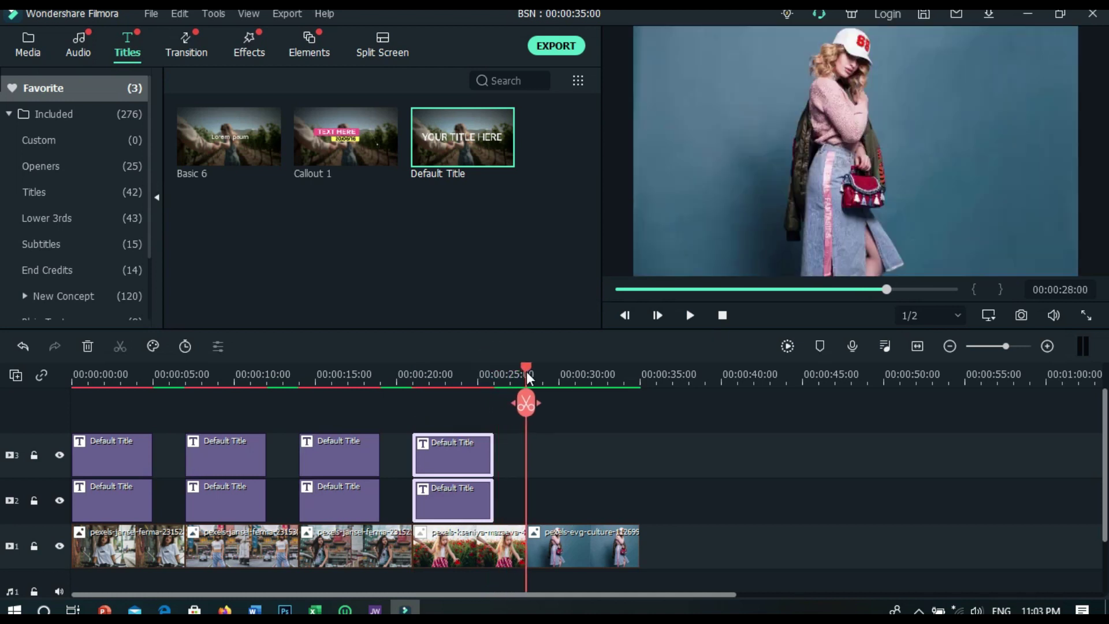
right_click(534, 456)
click(599, 497)
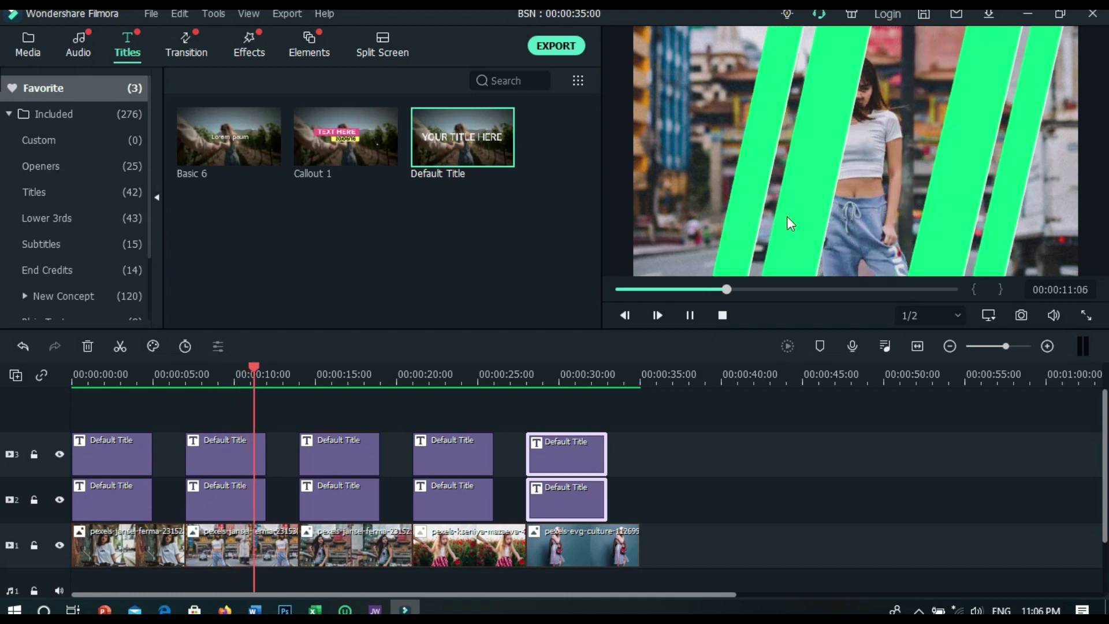
- Pause the slideshow preview and return the playhead to the start of the timeline
click(690, 315)
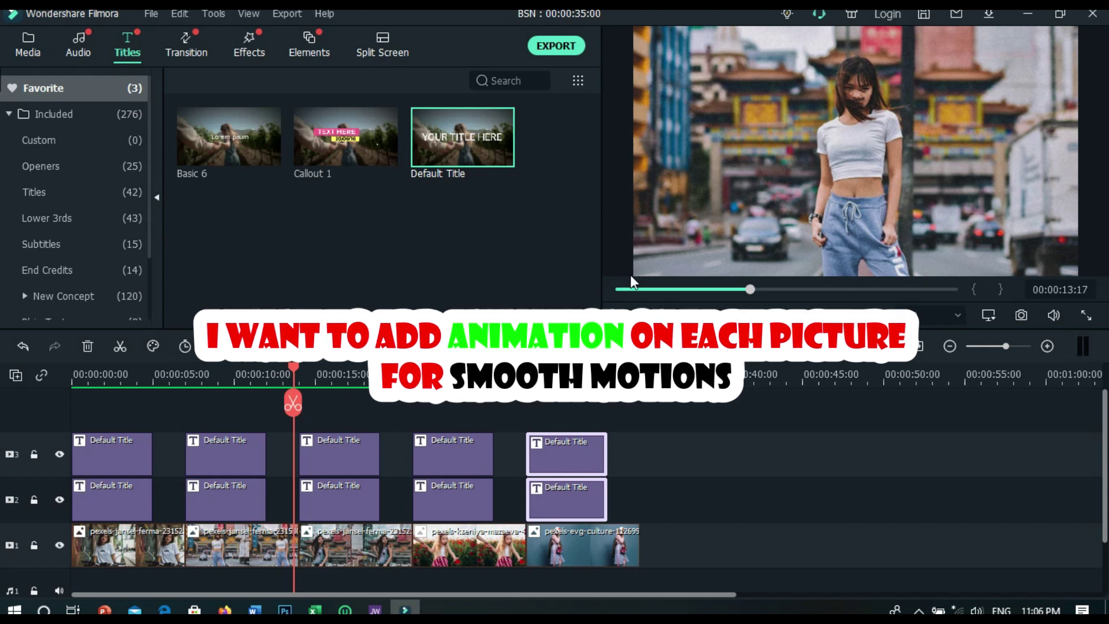
click(618, 289)
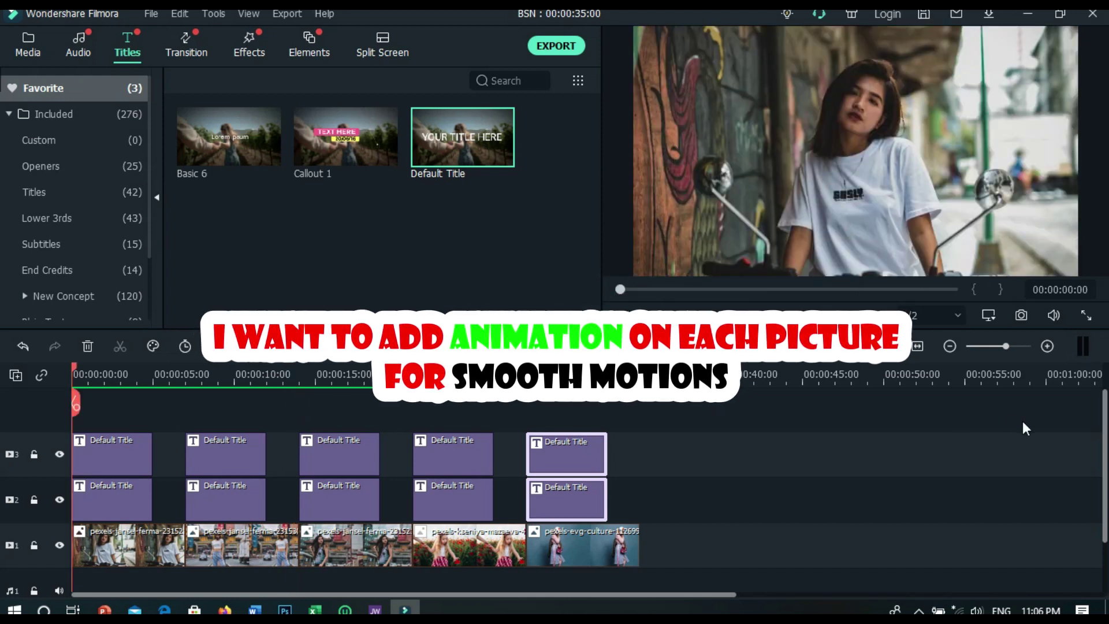
- Apply the Fade Slide 4 animation preset to the first photo
scroll(571, 497, down, 2)
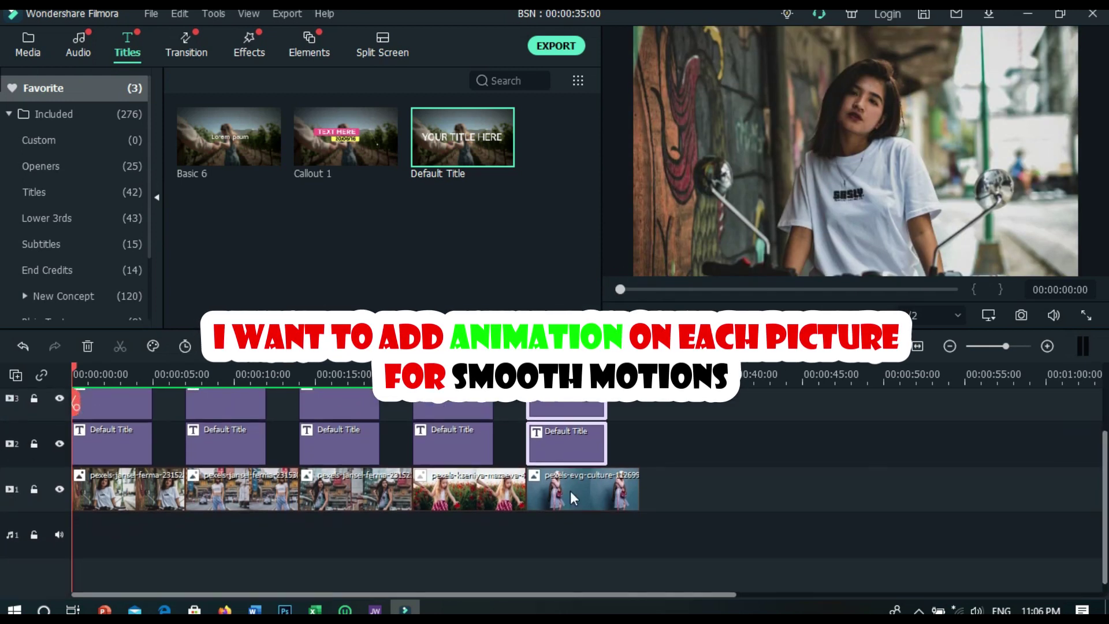
double_click(146, 488)
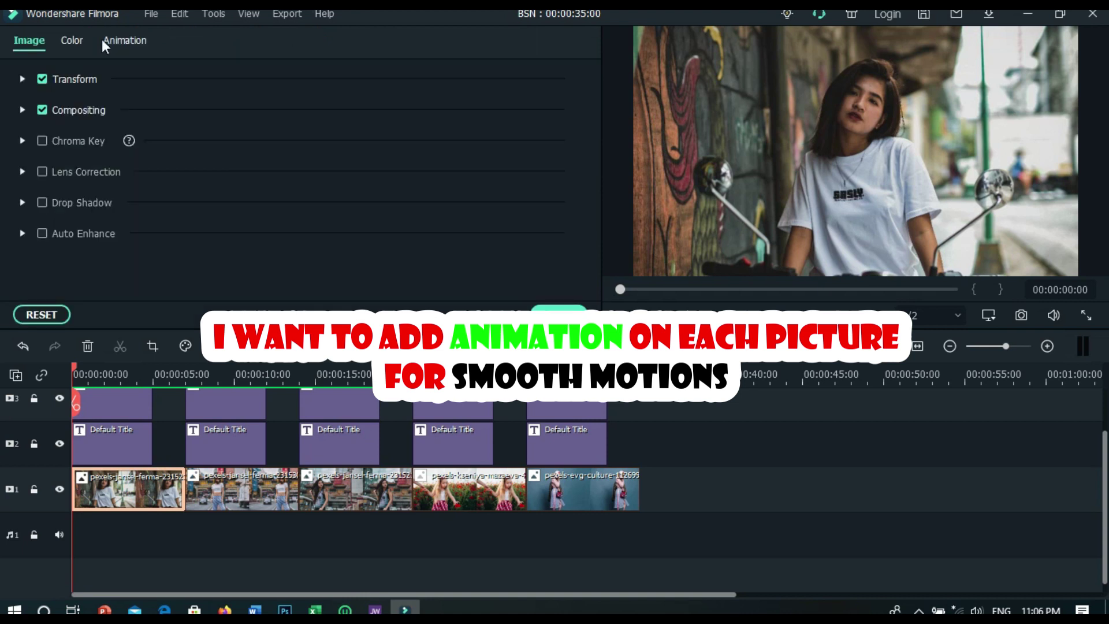
click(125, 39)
click(598, 140)
drag(601, 170, 593, 249)
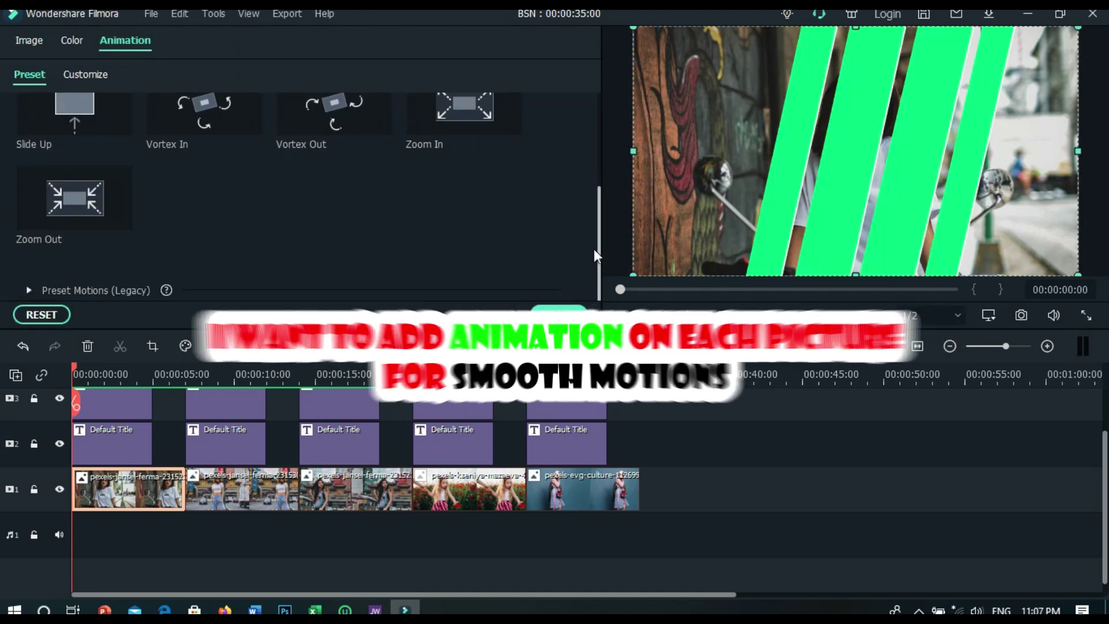
drag(602, 121, 600, 163)
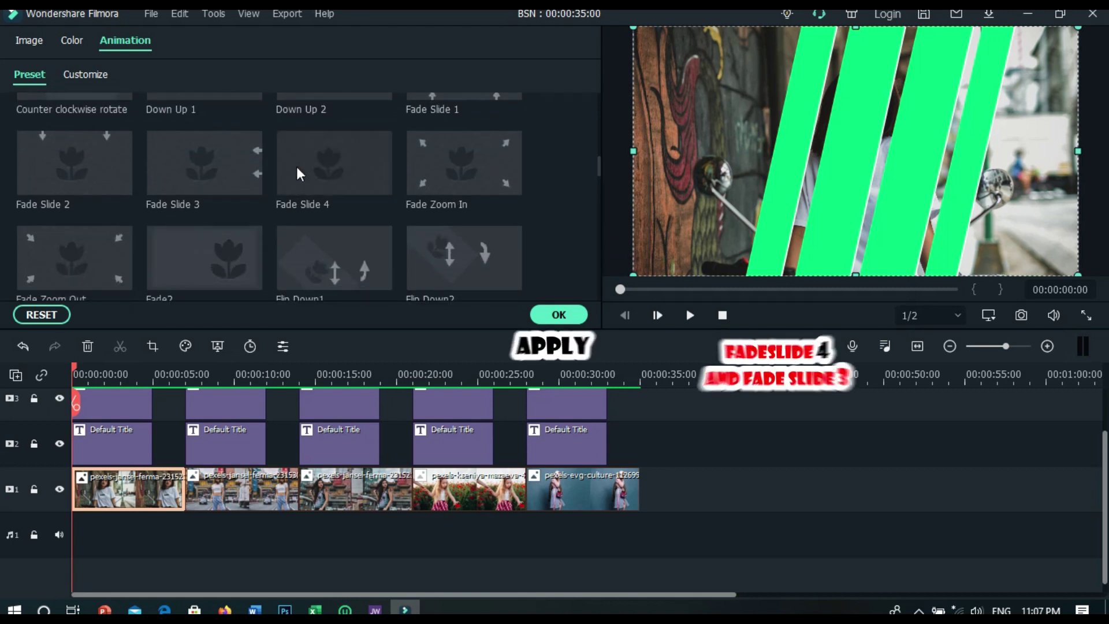
click(307, 177)
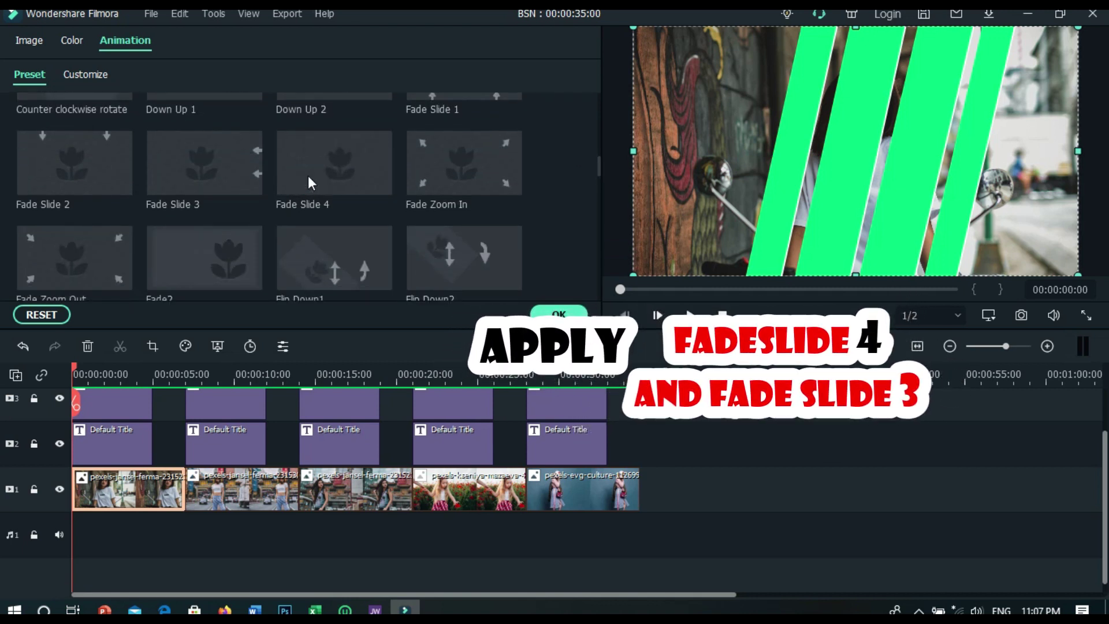
double_click(308, 177)
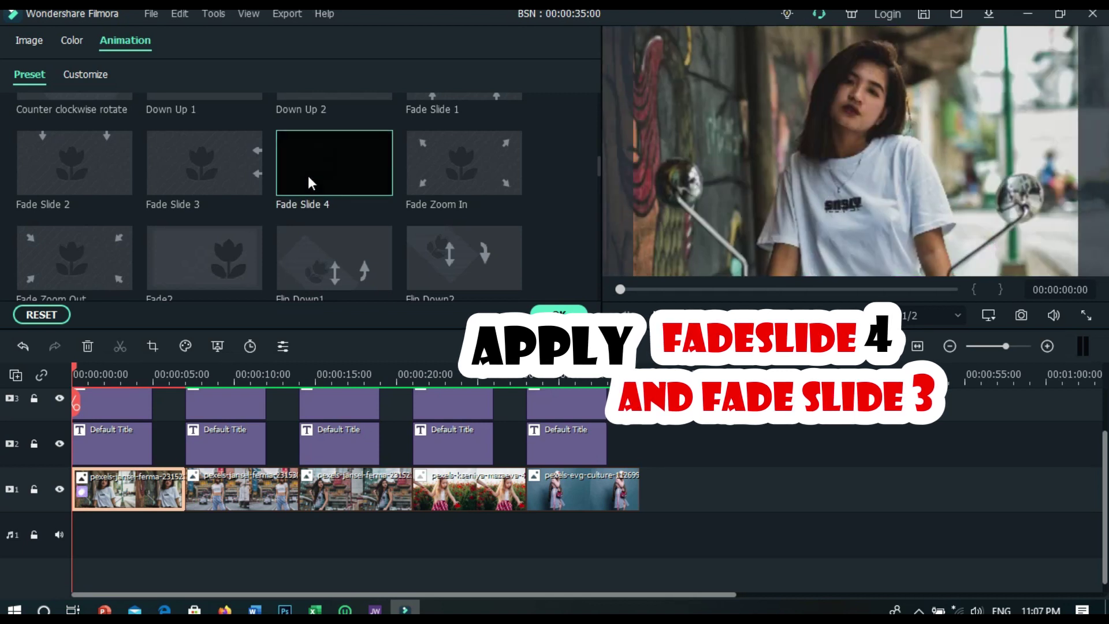
- Apply the Fade Slide 3 animation preset to the second photo and Fade Slide 4 to the third
click(244, 487)
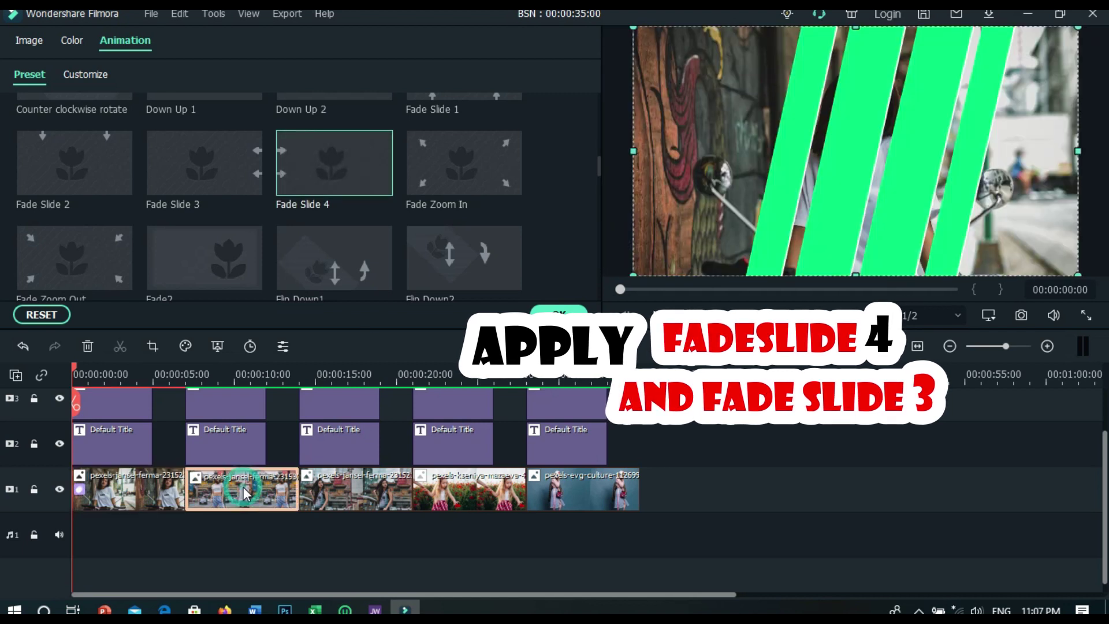
double_click(189, 174)
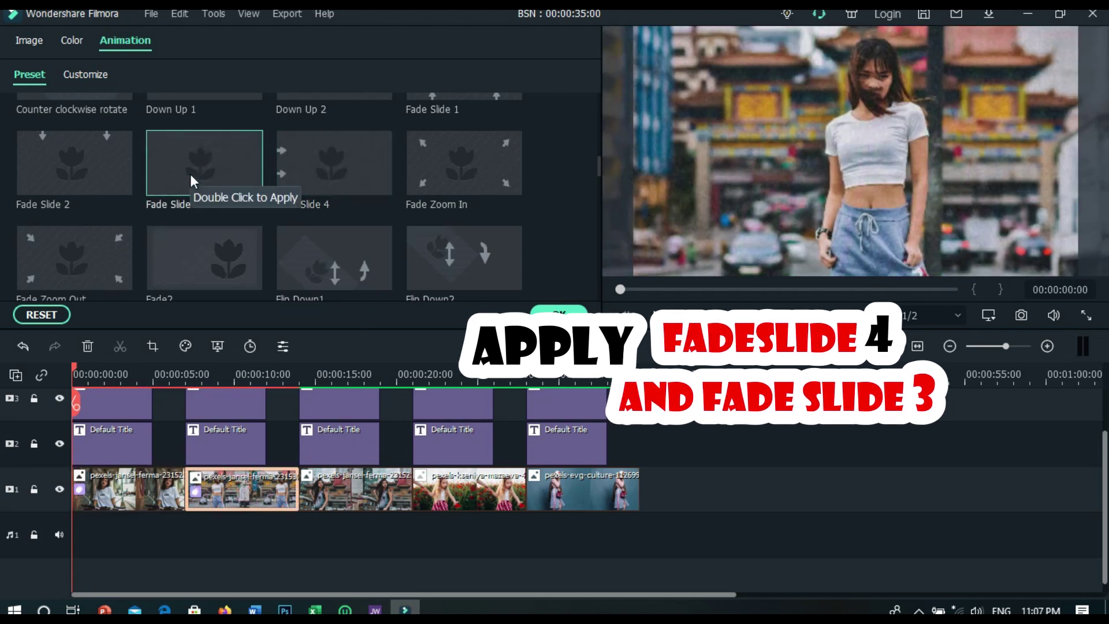
click(351, 483)
double_click(313, 172)
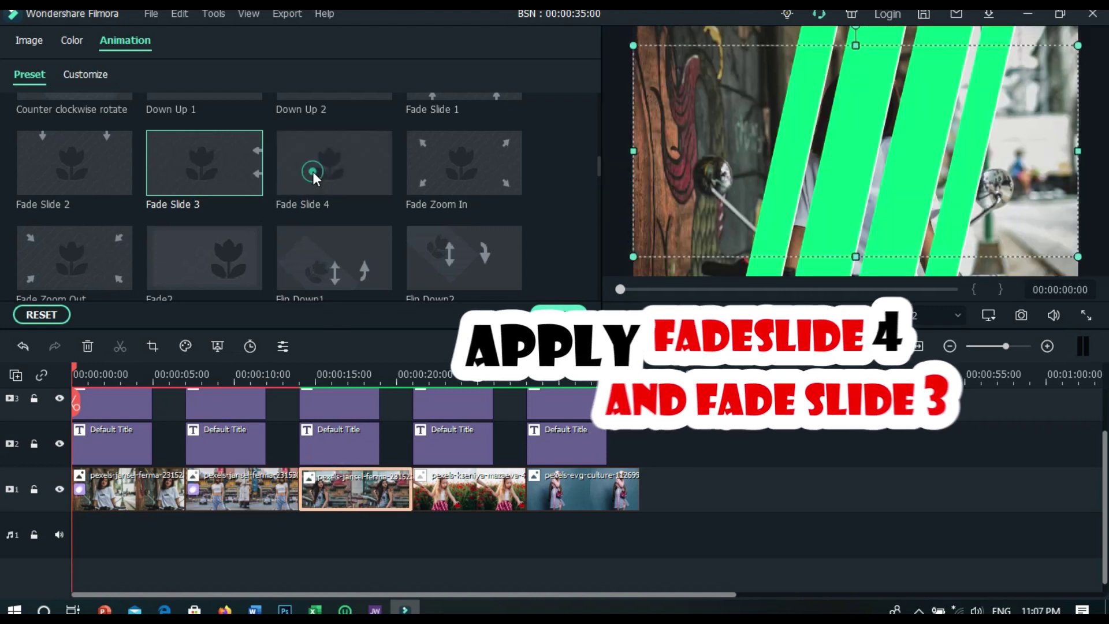
- Apply Fade Slide 3 to the fourth photo and Fade Slide 4 to the fifth, and accept the animation edits
click(465, 490)
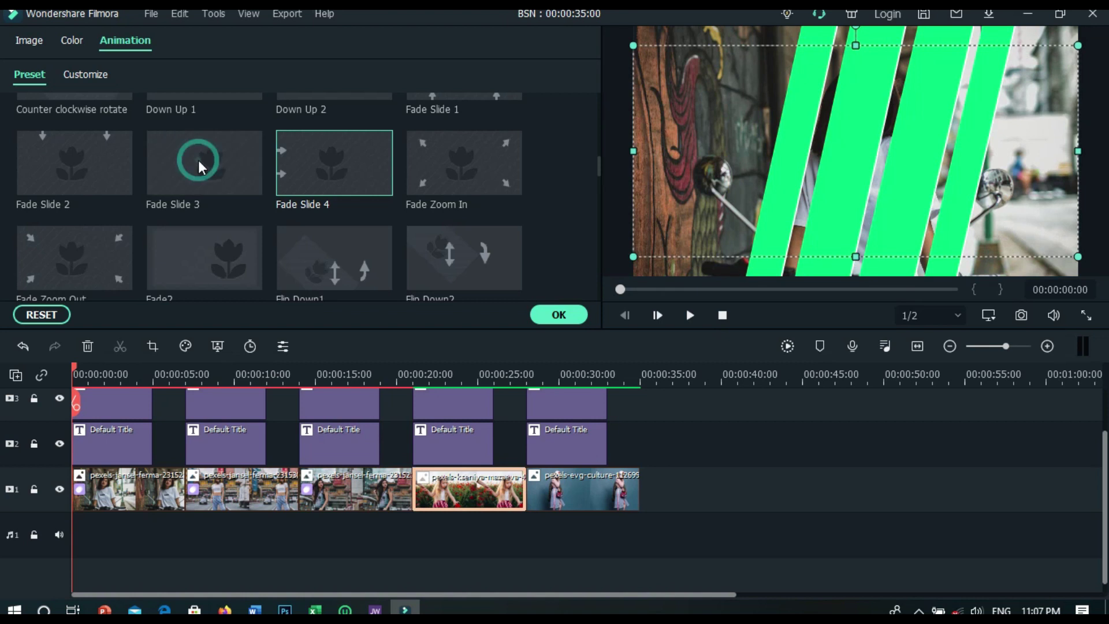
double_click(199, 162)
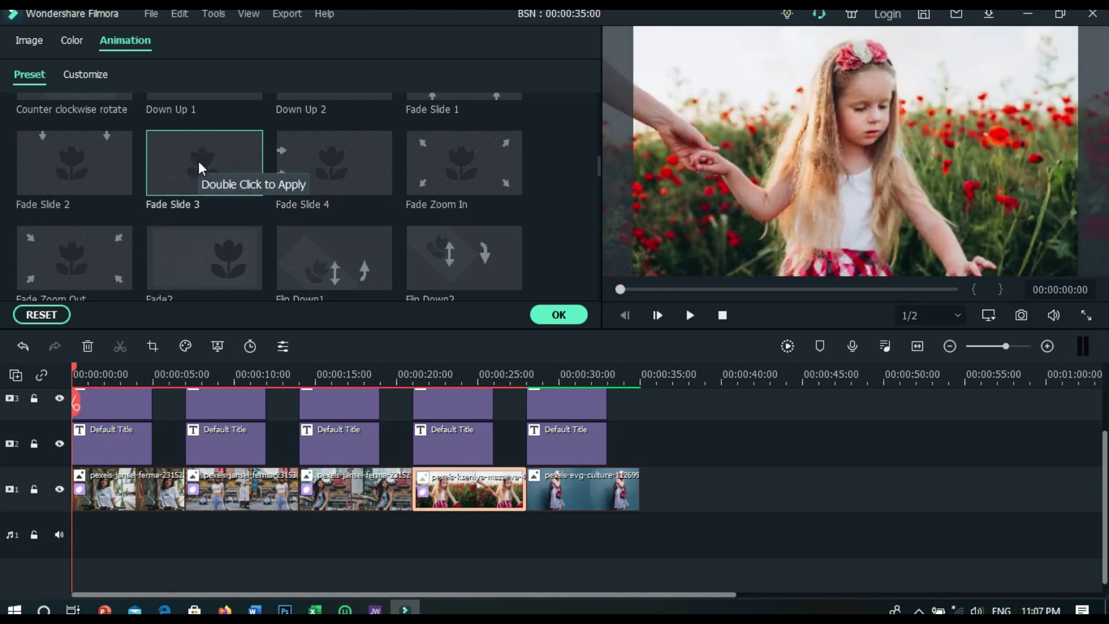
click(558, 496)
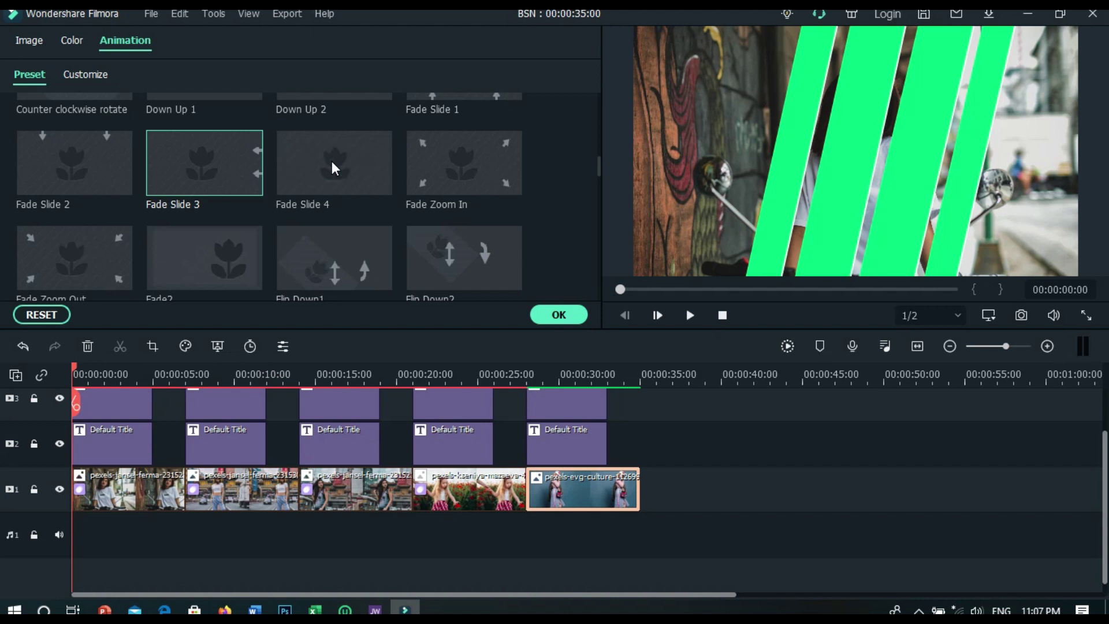
double_click(331, 161)
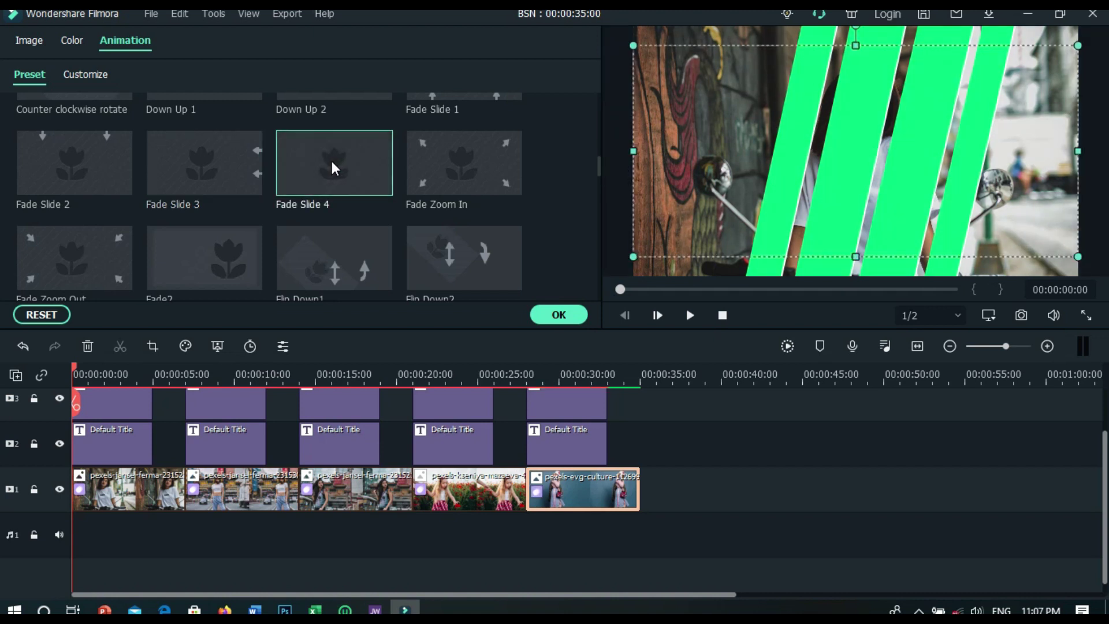
click(558, 315)
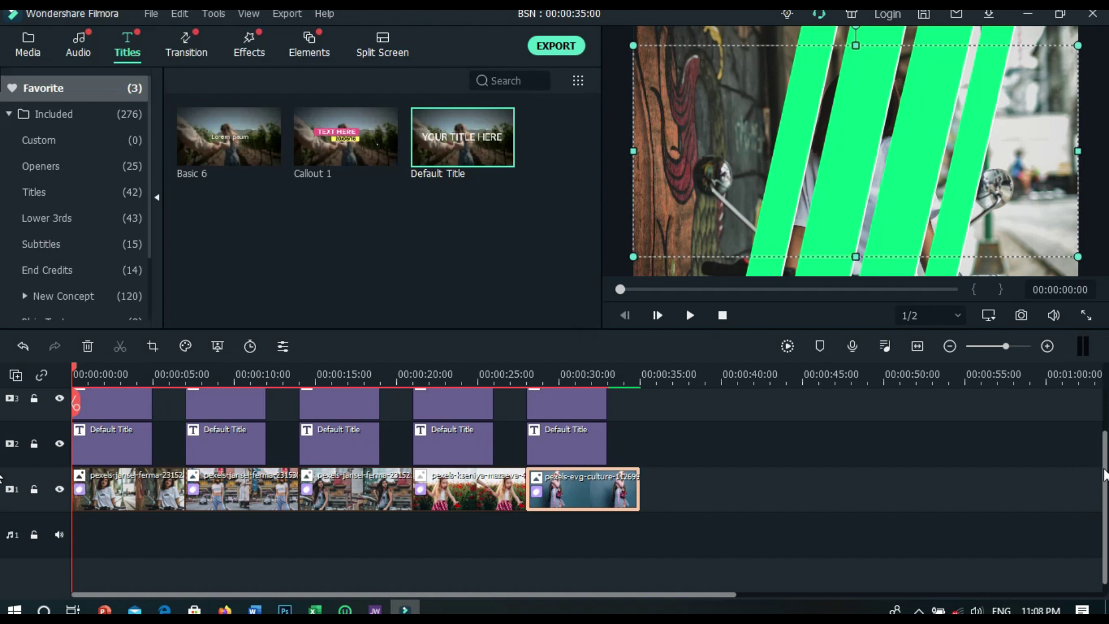
- Render the timeline preview, play back the animated slideshow and pause it over the fourth photo
drag(1105, 475, 1105, 438)
click(787, 346)
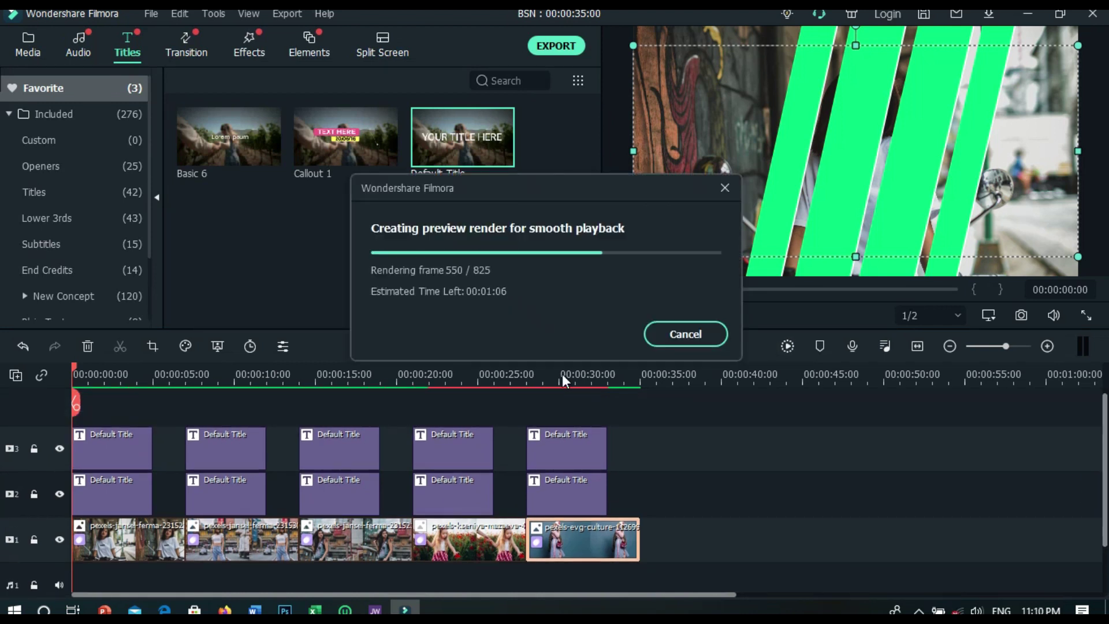
click(686, 317)
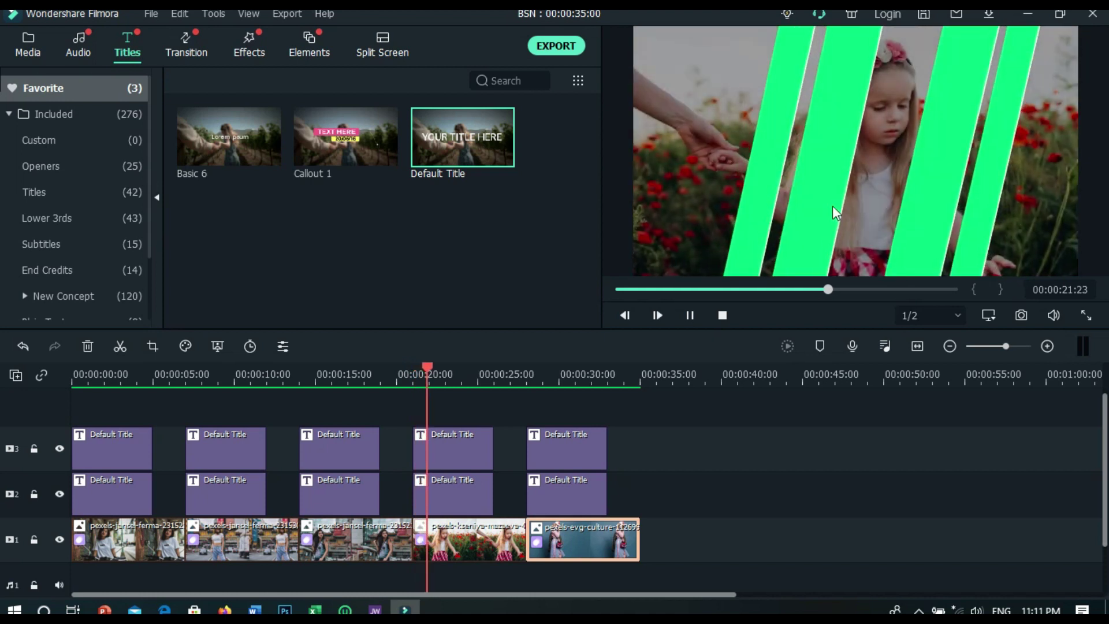
click(690, 315)
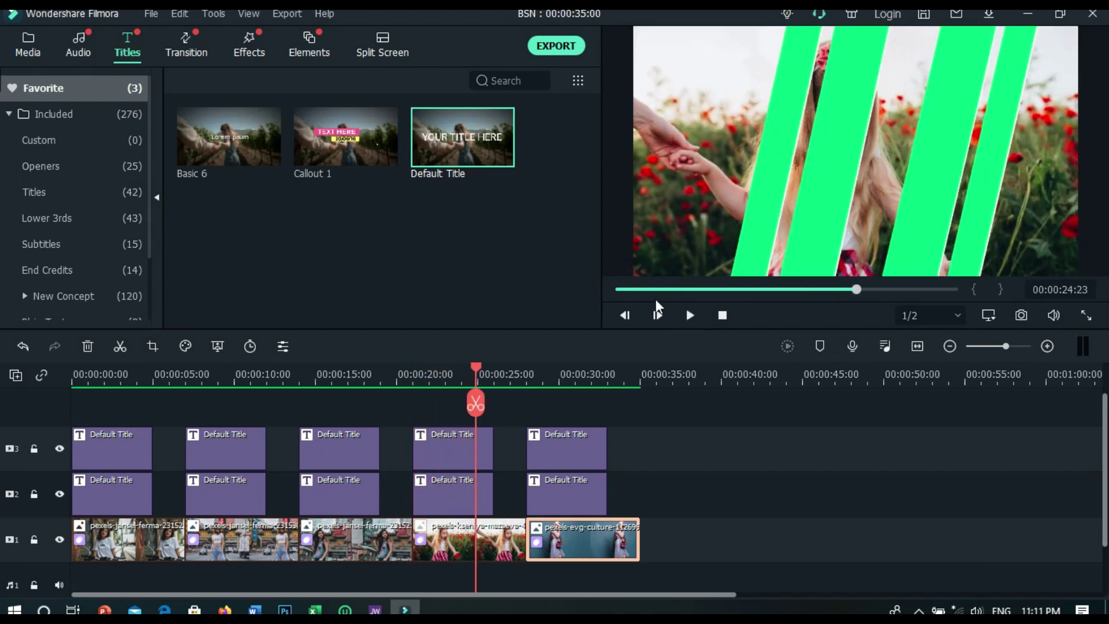
- Export the slideshow as SLIDESSSS.mp4, close the export window and return the playhead to the start
click(558, 46)
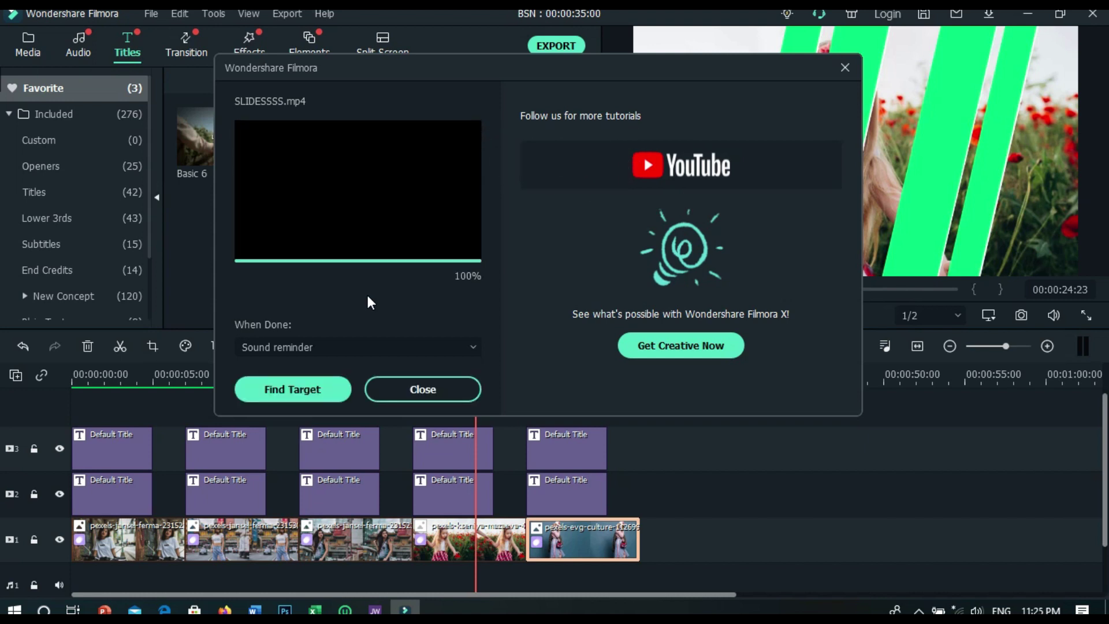
click(845, 67)
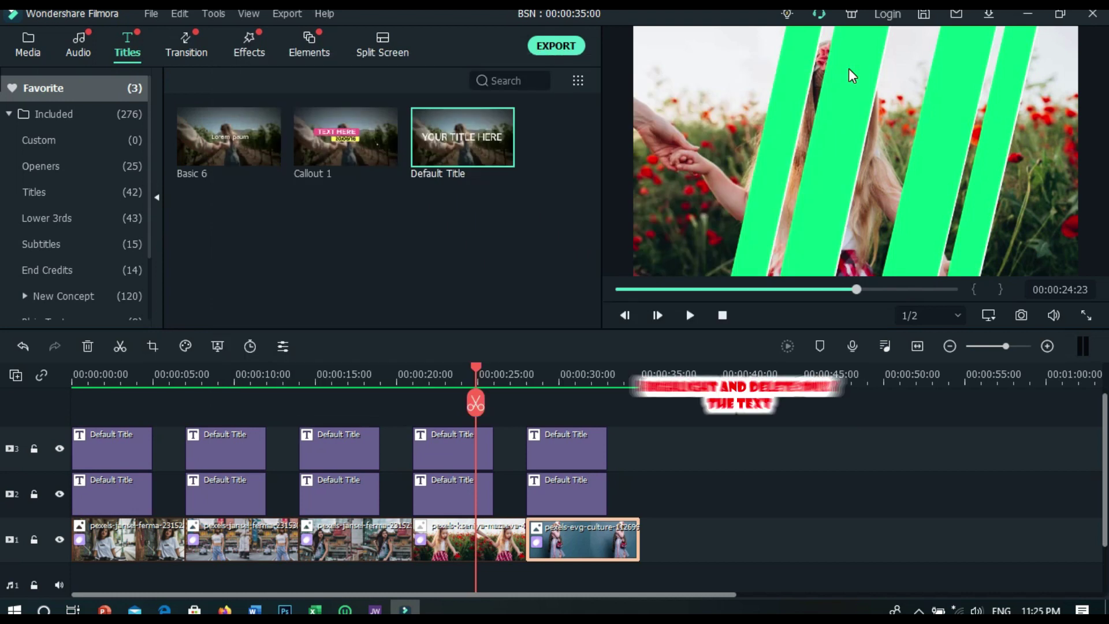
click(619, 290)
- Delete all the titles on the two upper tracks, keeping the five photos
click(118, 403)
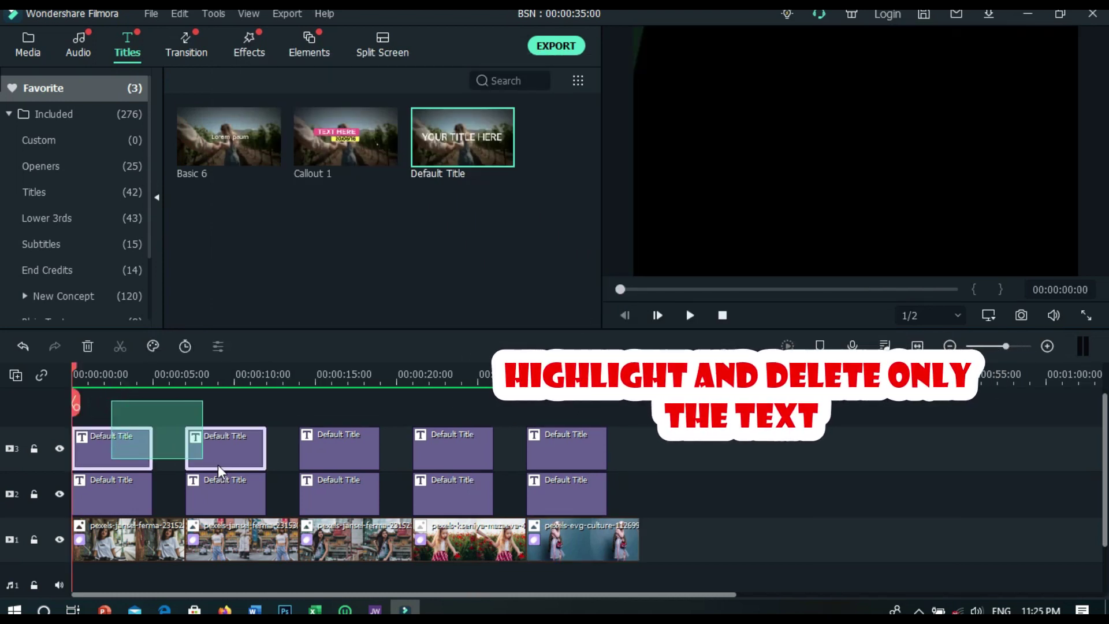
drag(512, 489, 521, 484)
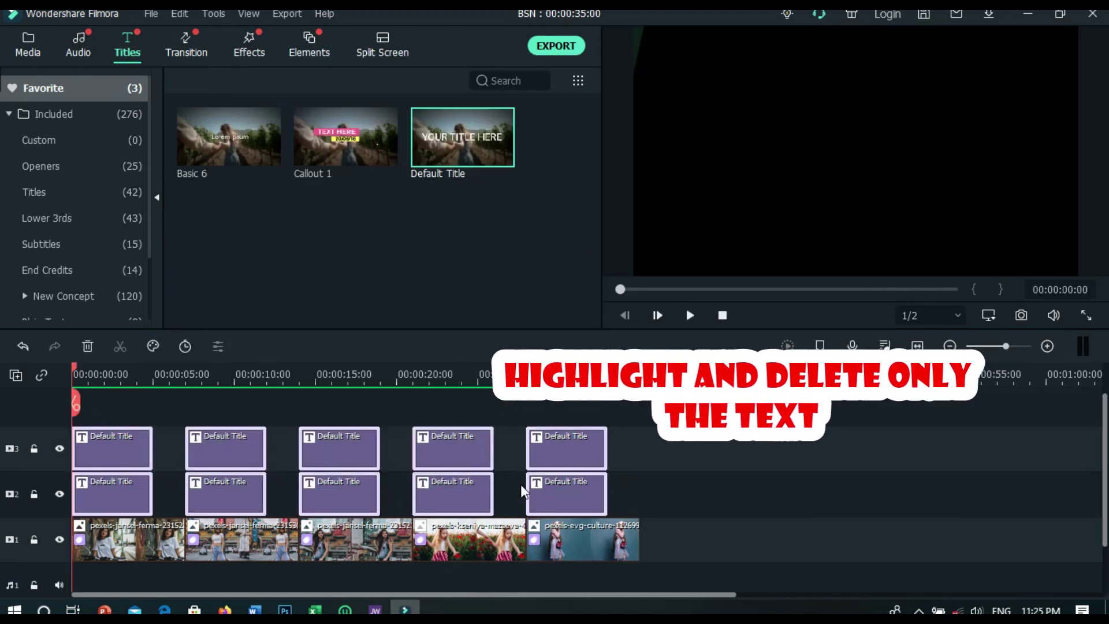
click(87, 347)
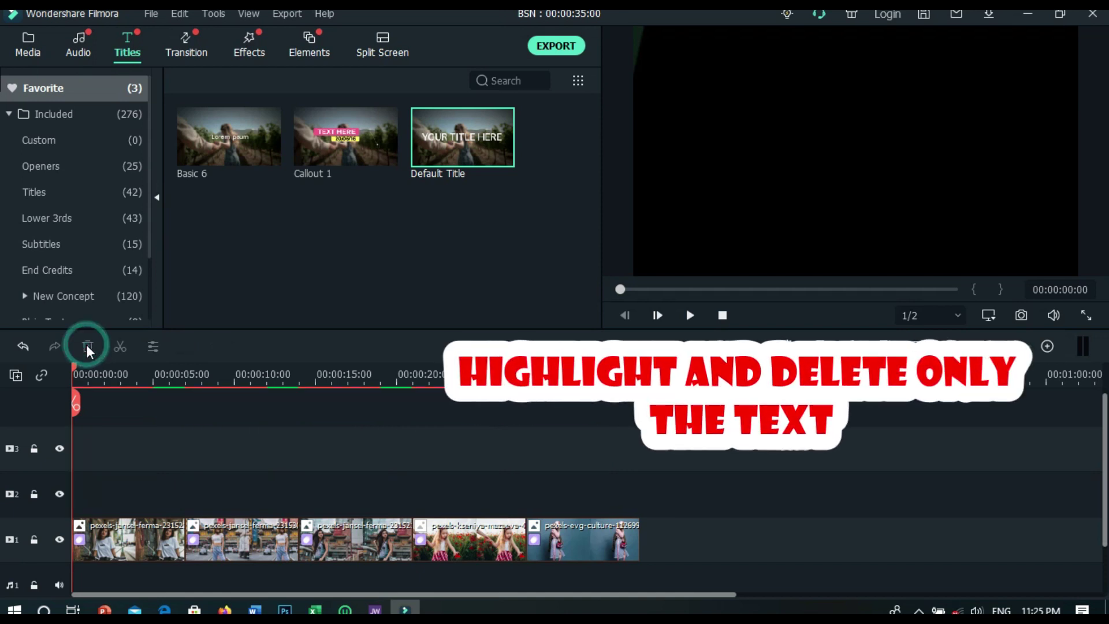
- Set the first photo's scale to 130% in its transform settings and accept the edit
double_click(138, 540)
click(42, 38)
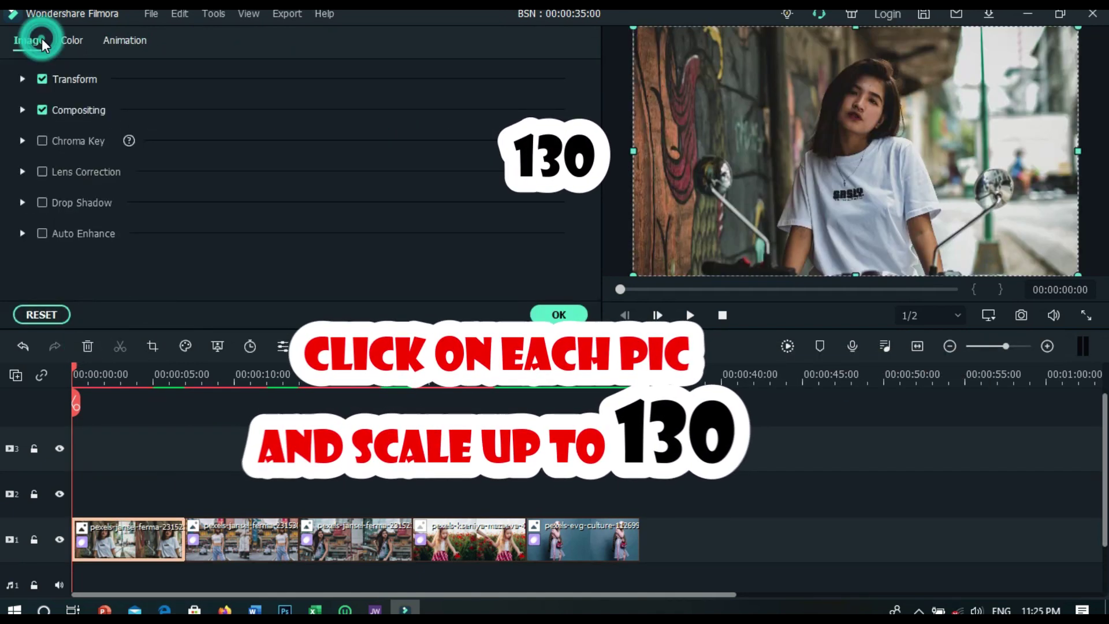
click(22, 79)
click(469, 186)
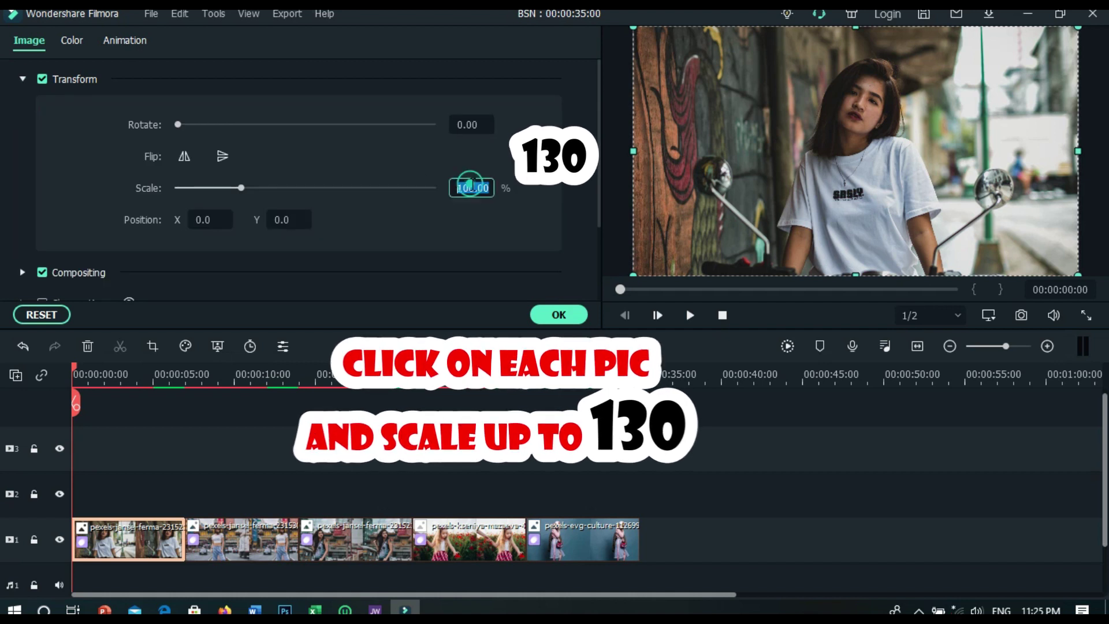
text(130)
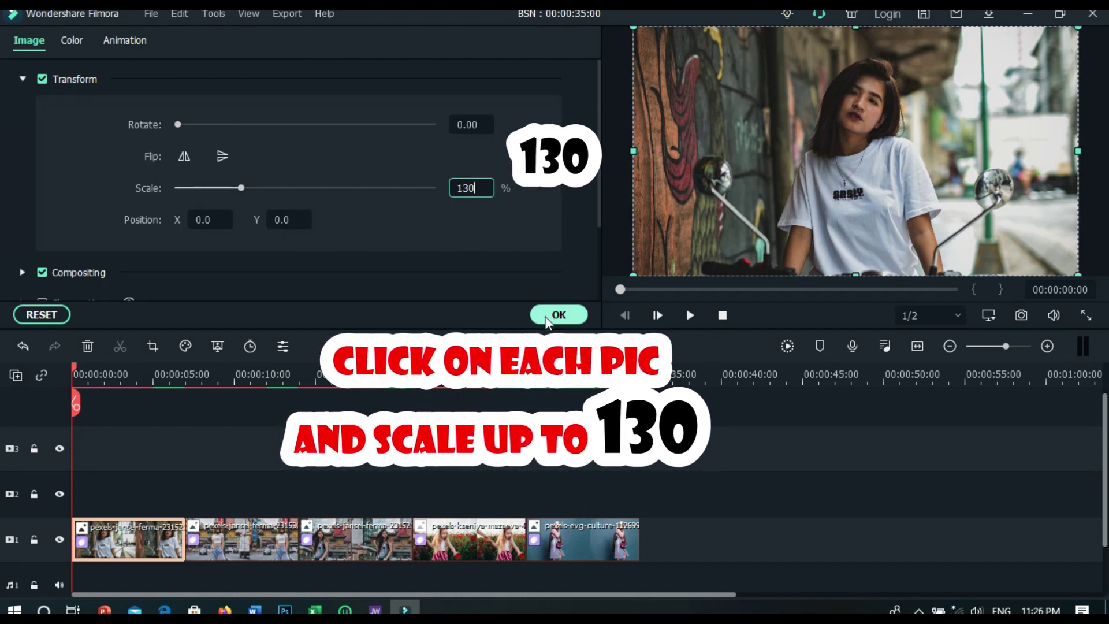
click(546, 316)
- Set the scale of the second and third photos to 130%, accepting each edit
double_click(230, 539)
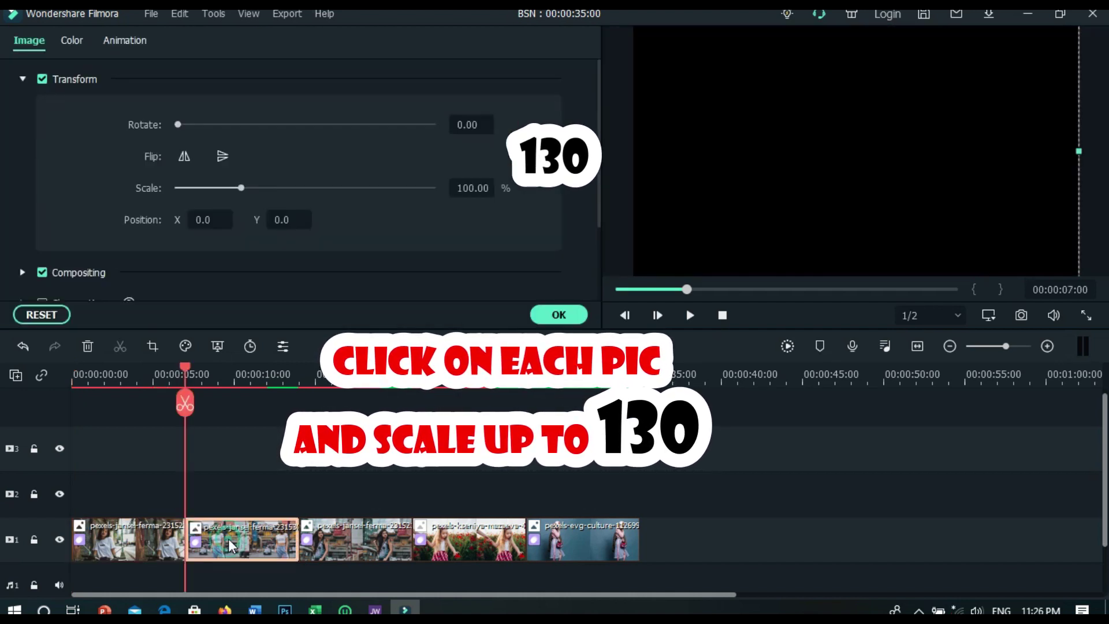
click(470, 188)
text(130)
click(568, 319)
double_click(355, 543)
click(470, 189)
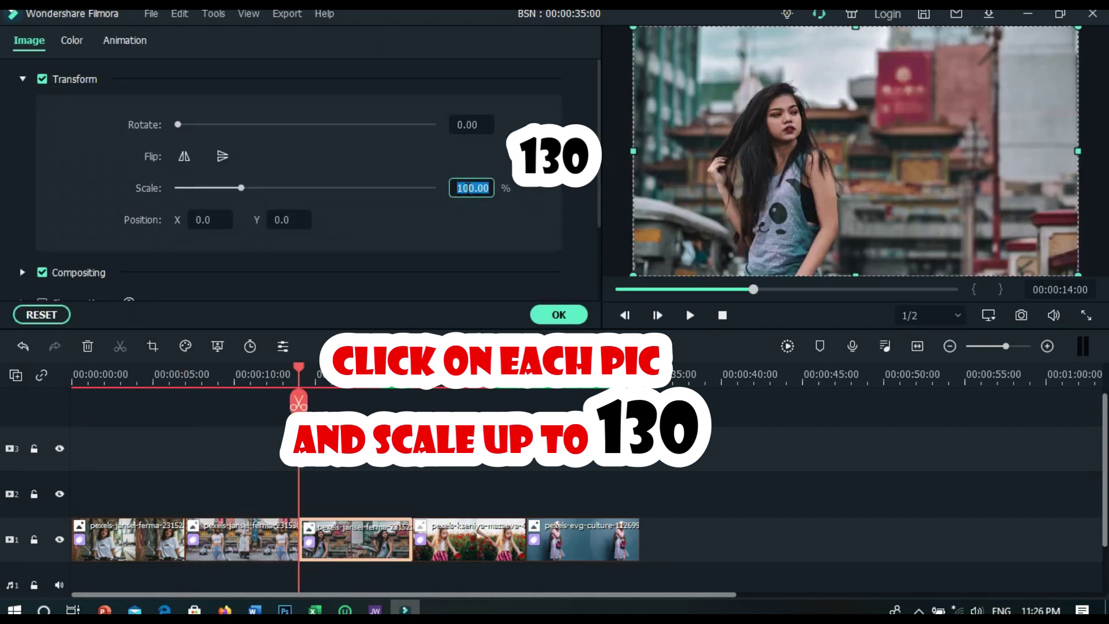
click(559, 316)
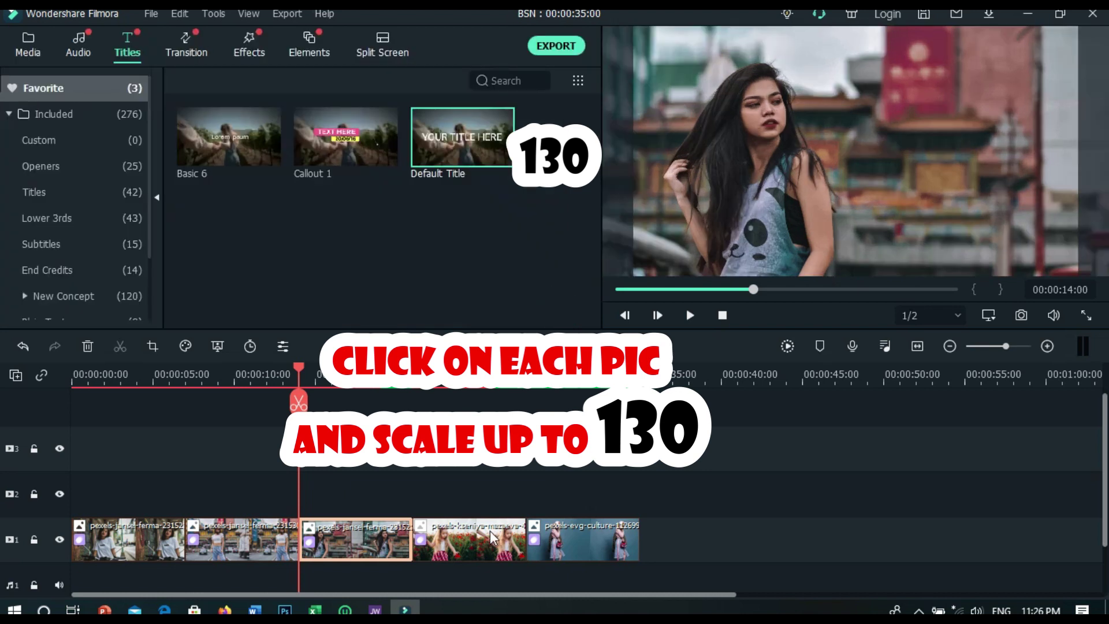
- Set the scale of the fourth and fifth photos to 130%, accepting each edit
double_click(469, 541)
text(13)
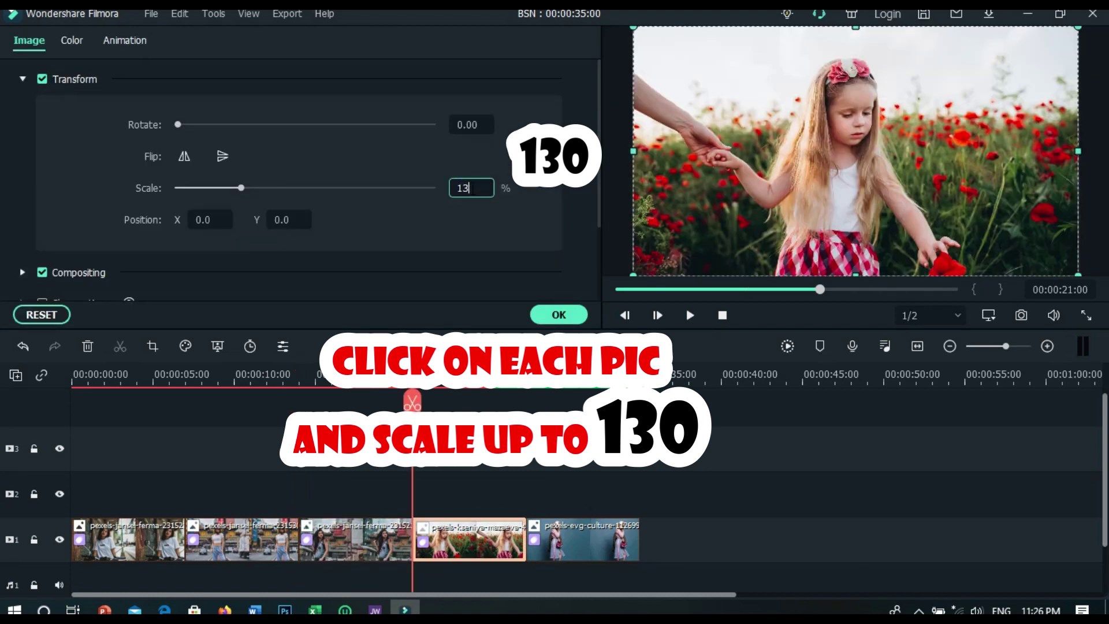
click(559, 315)
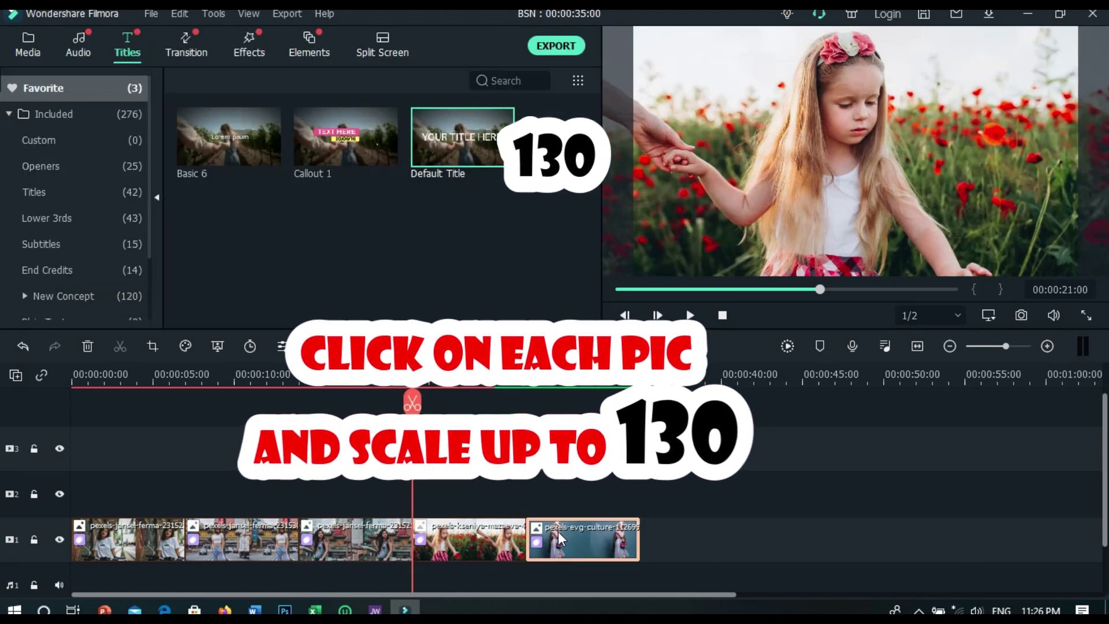
double_click(558, 532)
double_click(471, 188)
text(130)
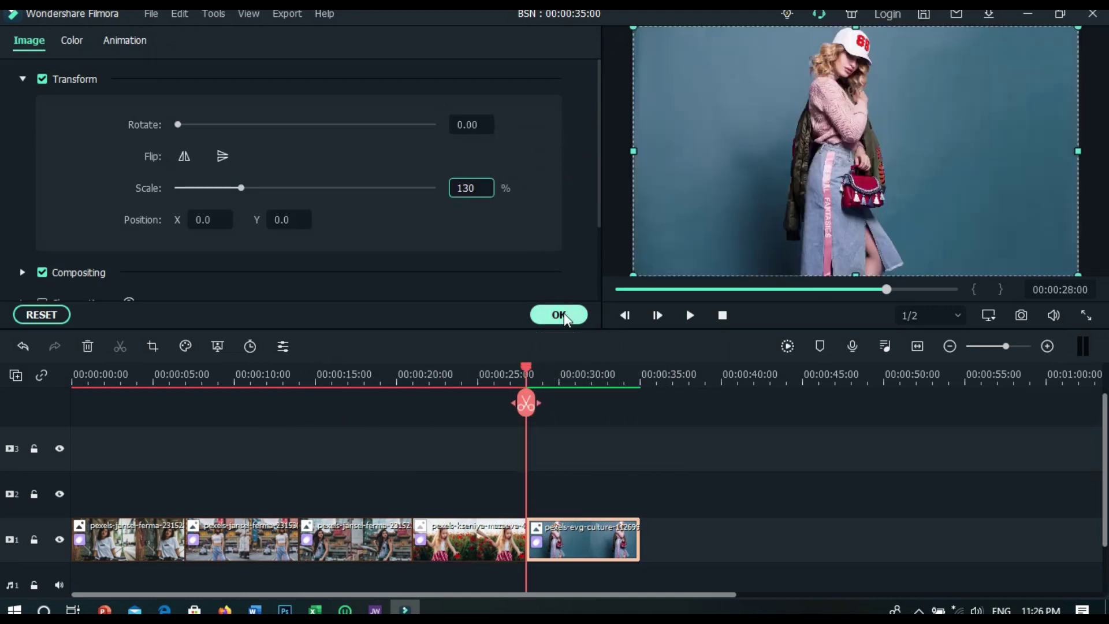
click(561, 315)
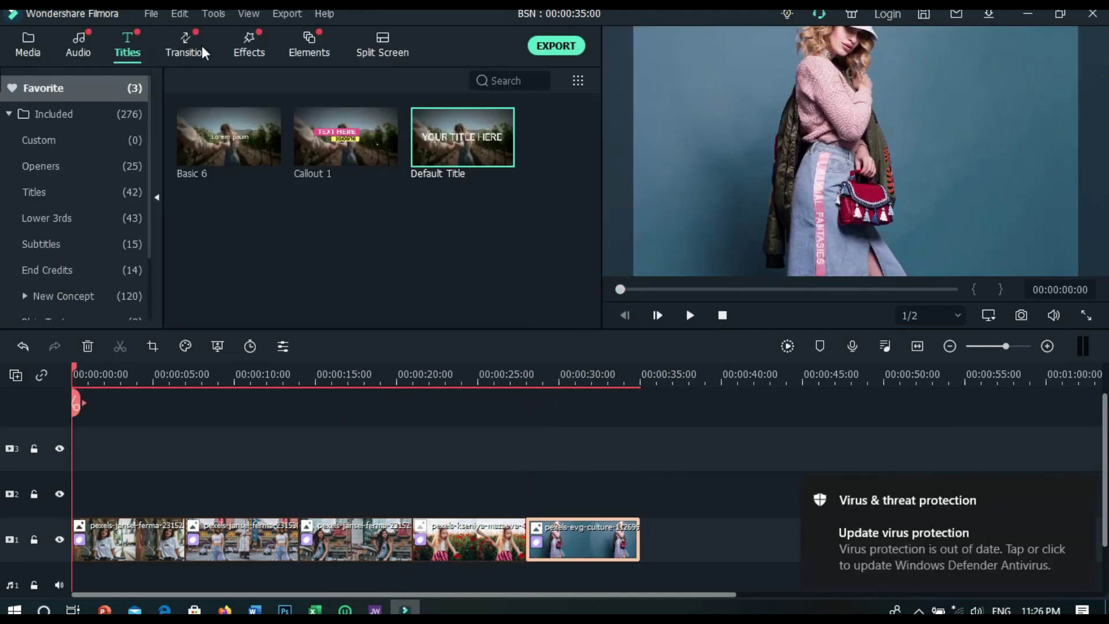
- Search the included effects for "WAT" and place the Water effect on the second track, spanning all five photos
click(252, 58)
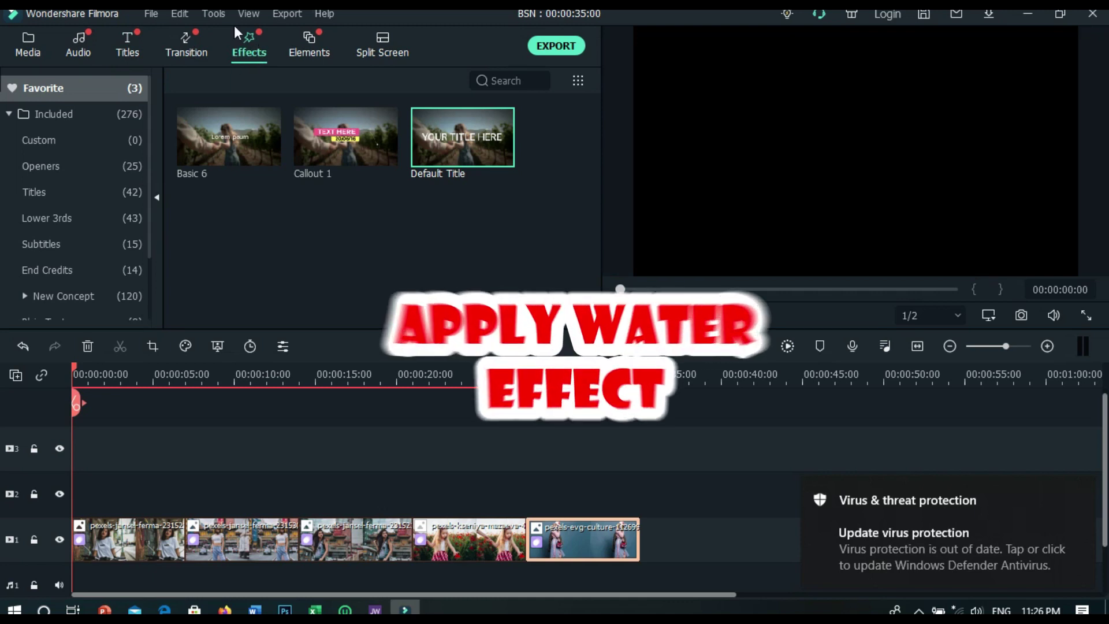
click(87, 114)
click(494, 81)
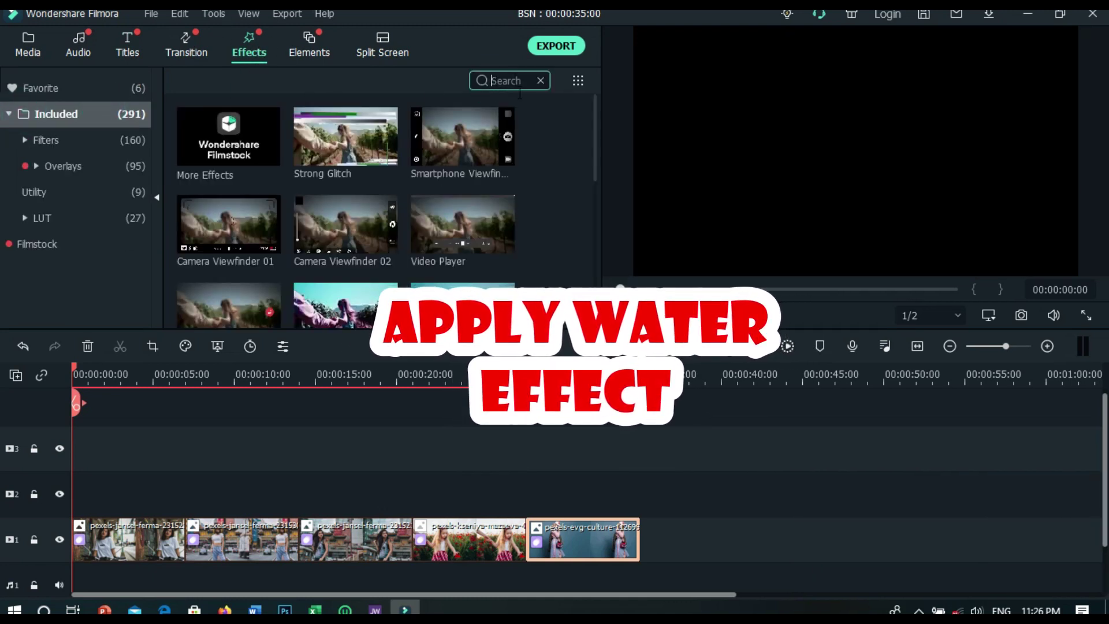
text(WAT)
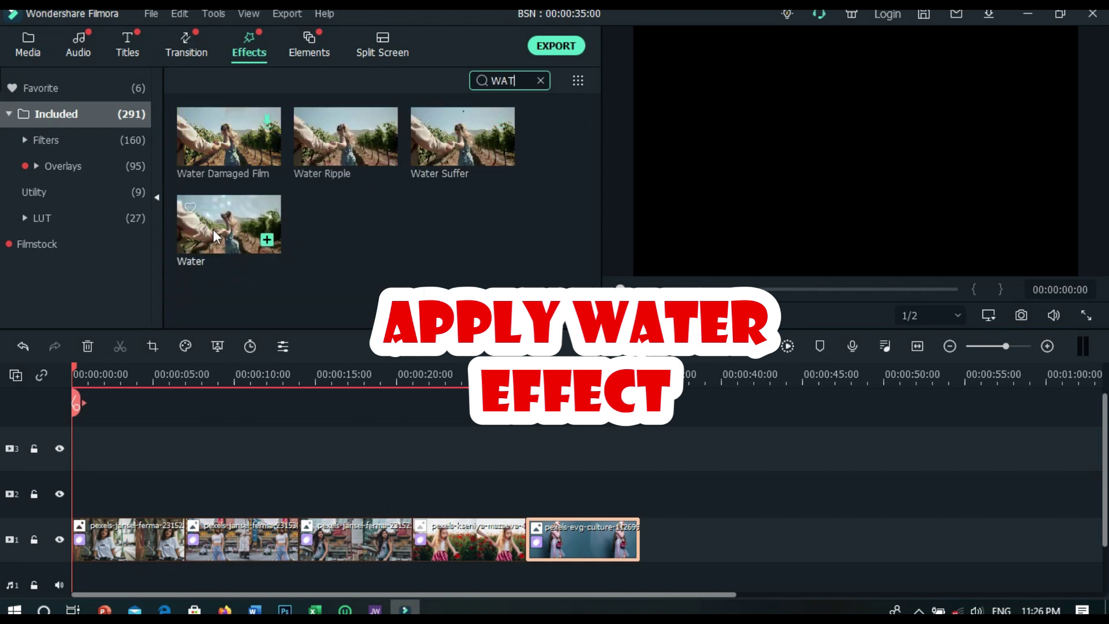
drag(192, 227, 639, 499)
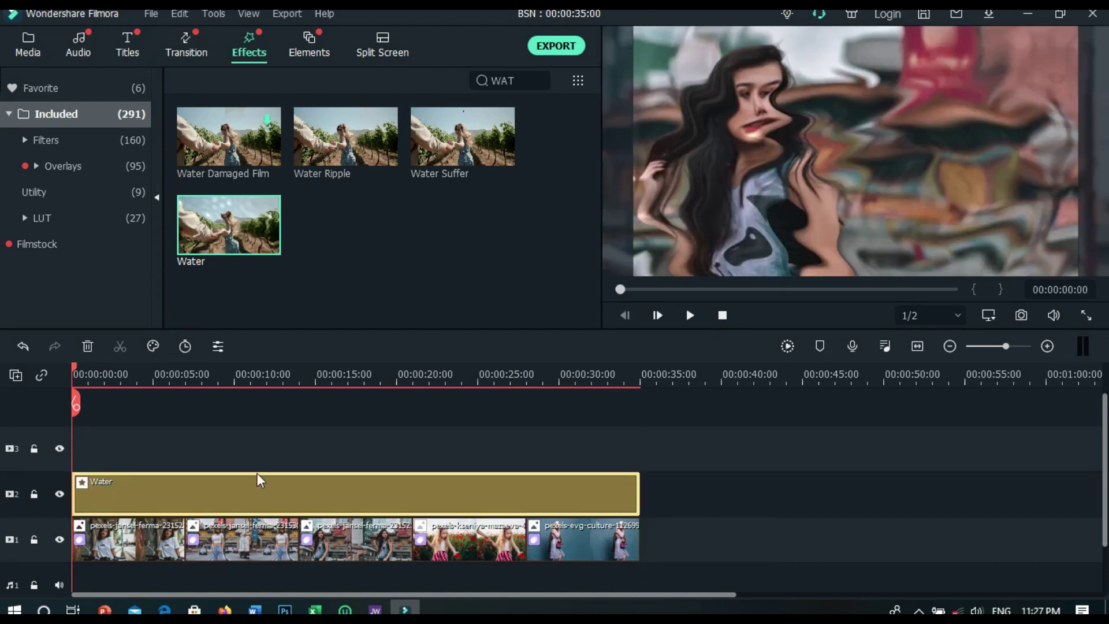
- Set the Water effect's Emboss to 0.10 and Steps to 2, and accept the edit
double_click(233, 495)
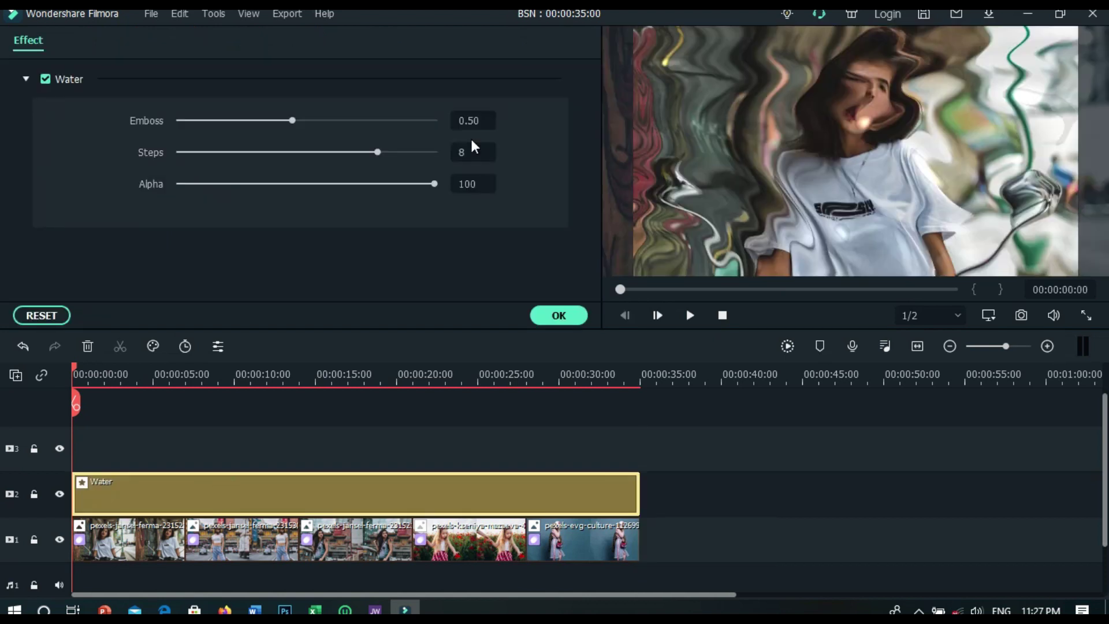
click(470, 121)
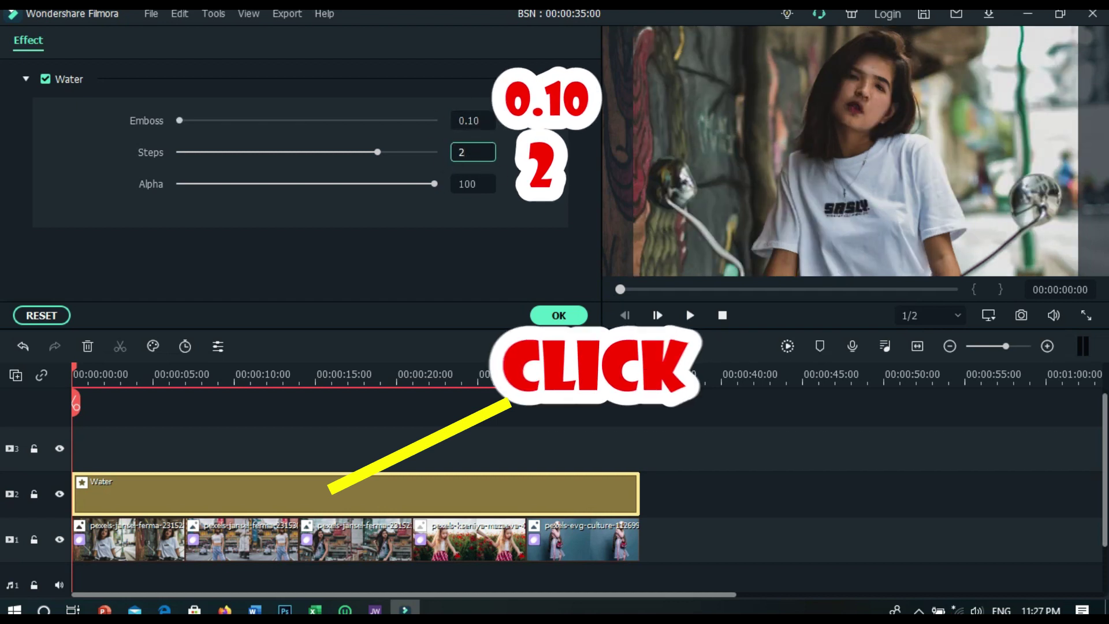
click(559, 315)
- Import the exported clip SLIDESSSS.mp4 and place it at the start of the third track, above the Water effect
click(26, 54)
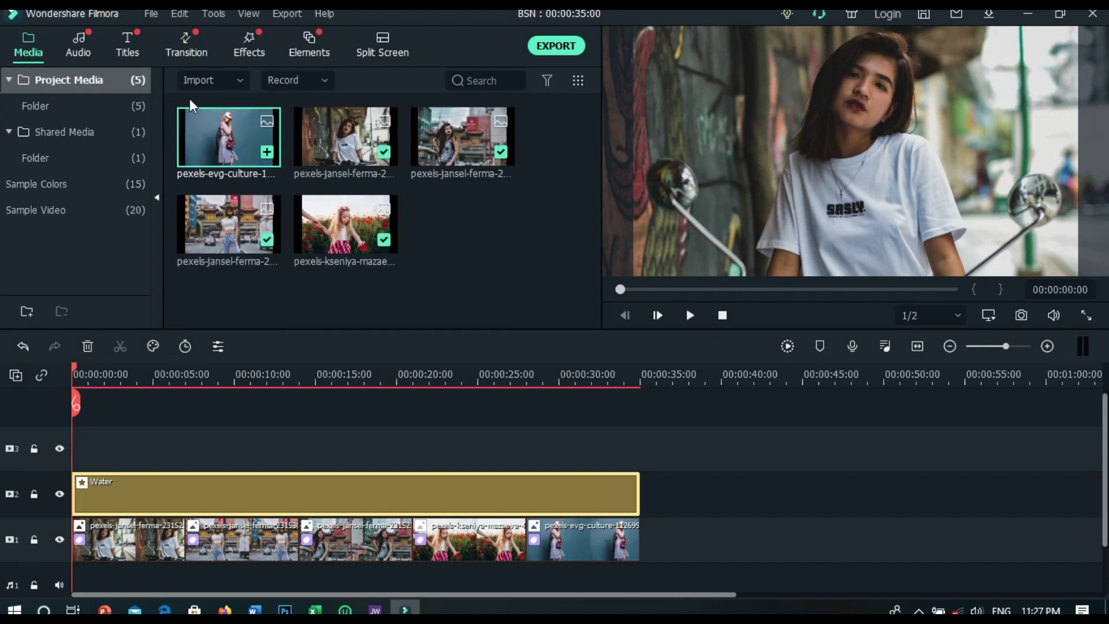
click(224, 81)
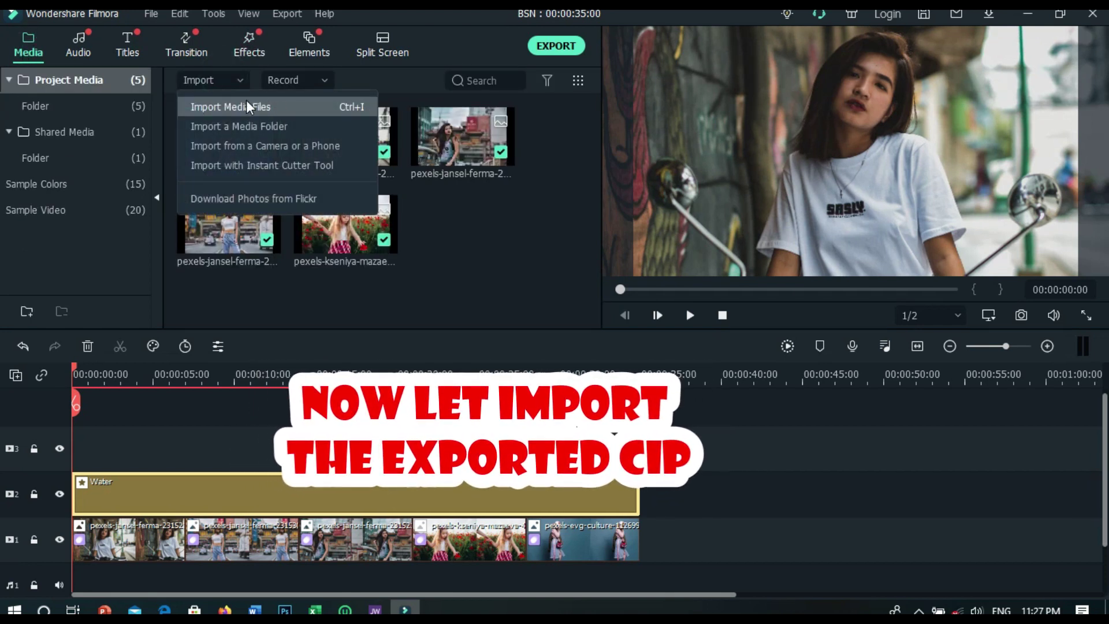
click(246, 105)
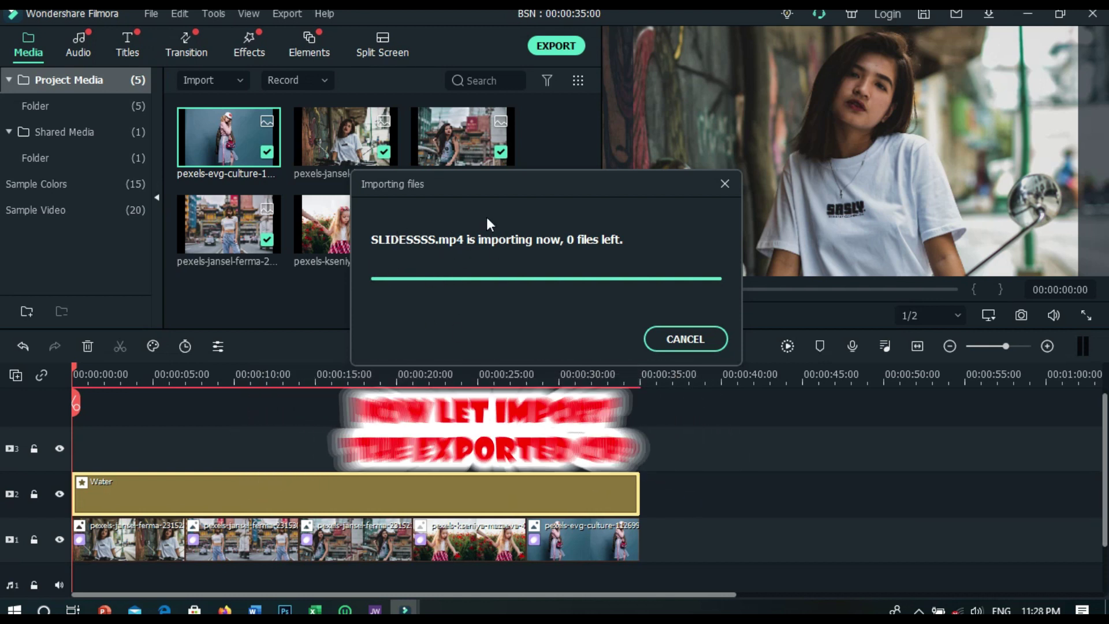
drag(456, 231, 79, 437)
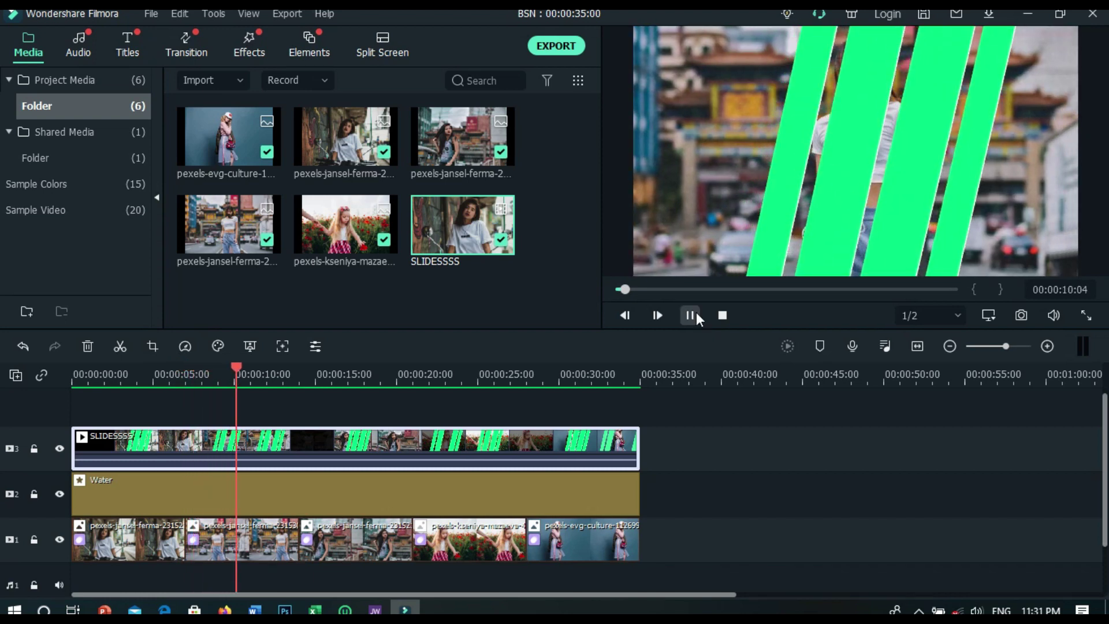
- Apply a green Chroma Key to the SLIDESSSS clip with tolerance 45, edge thickness 0.00 and edge feather 0.00, and accept it
click(616, 290)
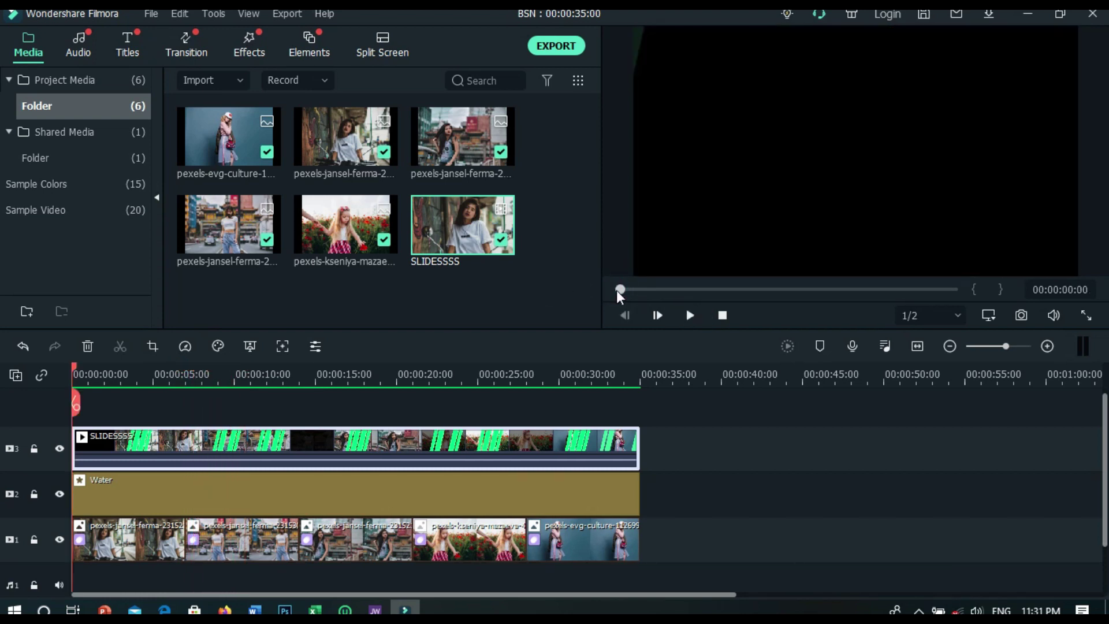
double_click(199, 442)
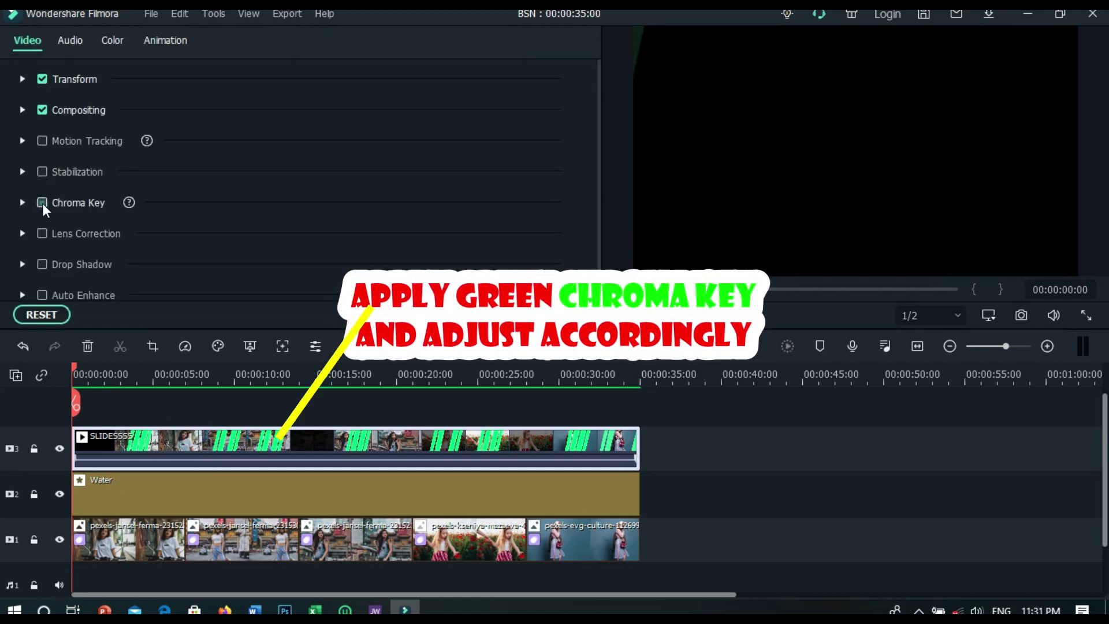
click(42, 203)
drag(597, 144, 604, 220)
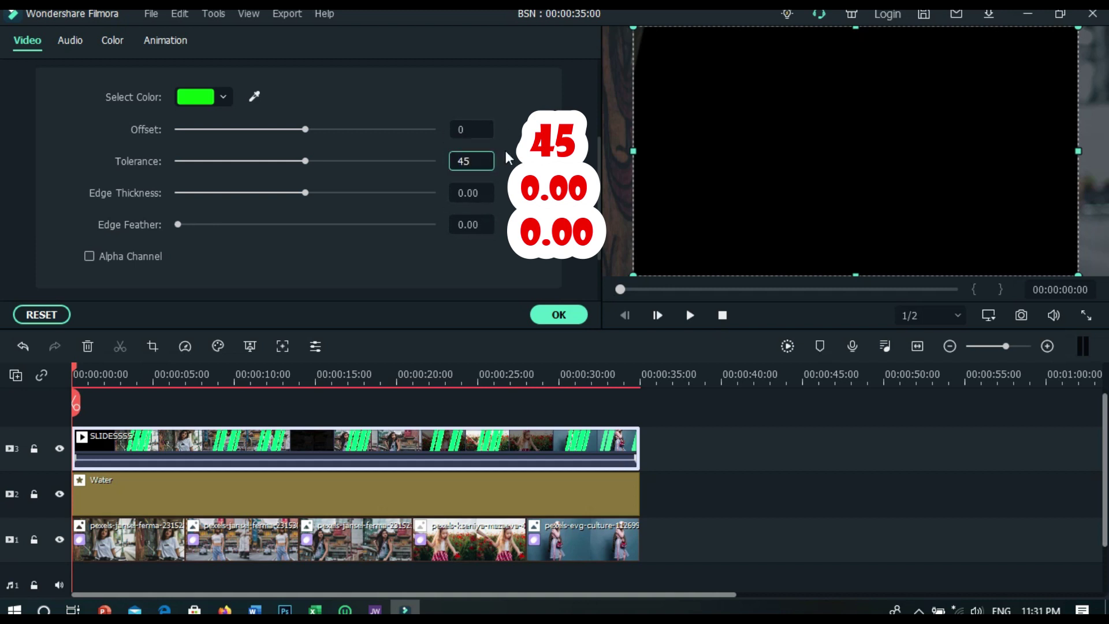
click(557, 315)
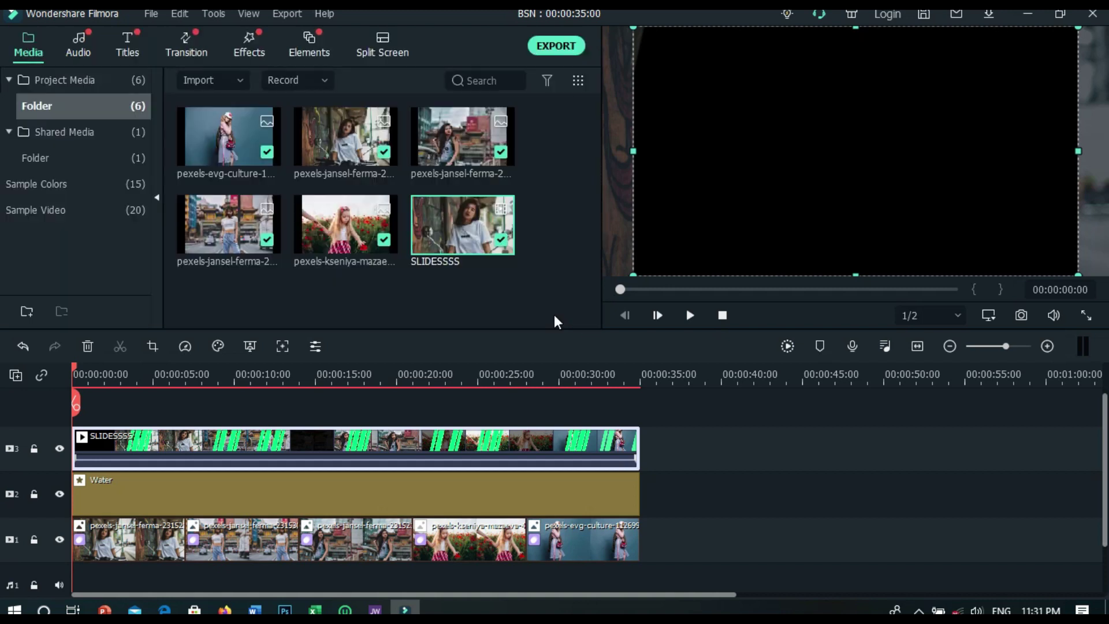
- Render the timeline preview and play the composited slideshow from the start
click(786, 346)
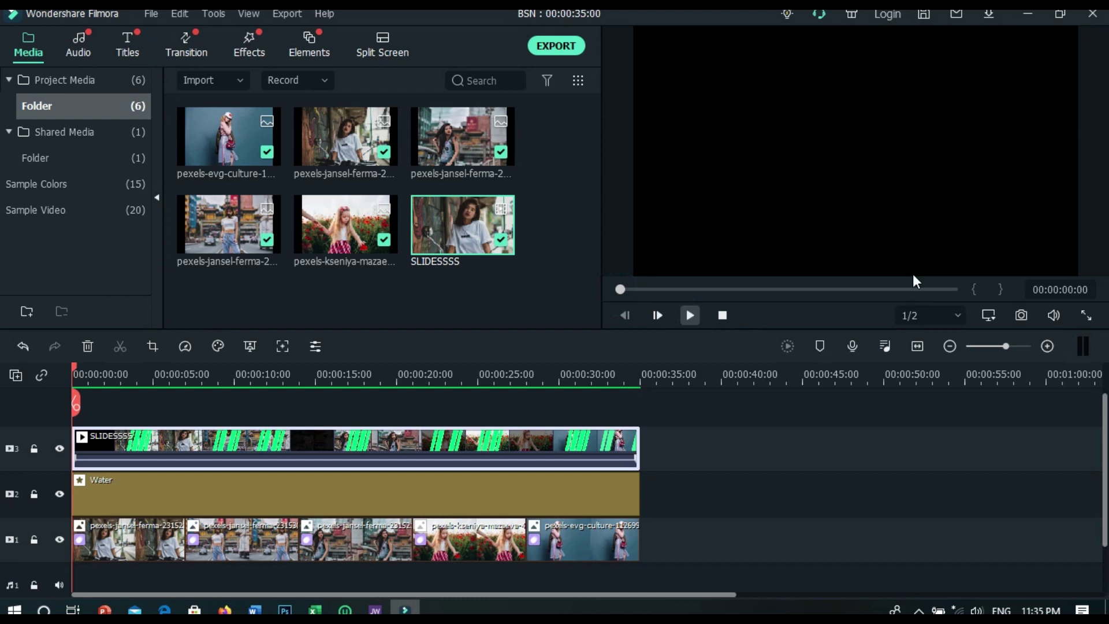
key(space)
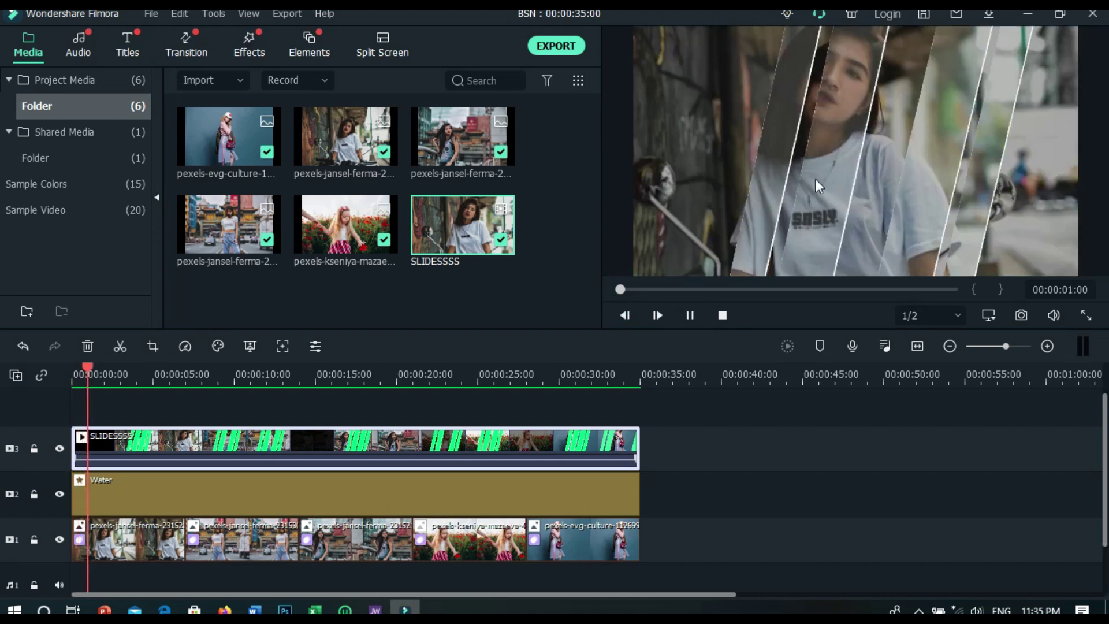